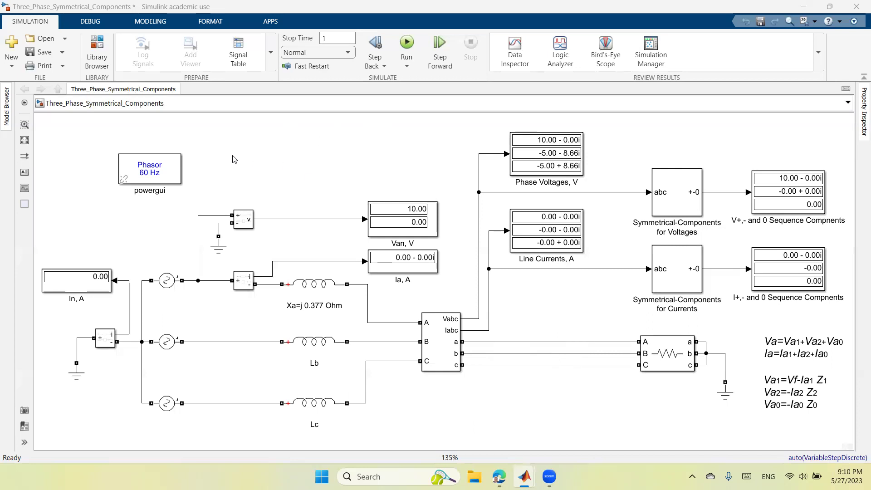
Set the powergui block's simulation type to Phasor and apply the setting
{"action": "left_click", "coordinate": [173, 177]}
{"action": "left_click", "coordinate": [172, 177]}
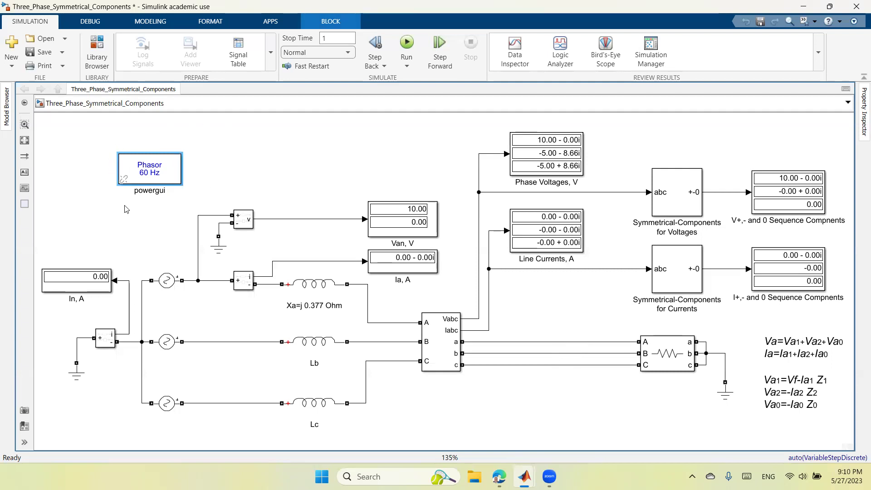
{"action": "double_click", "coordinate": [171, 173]}
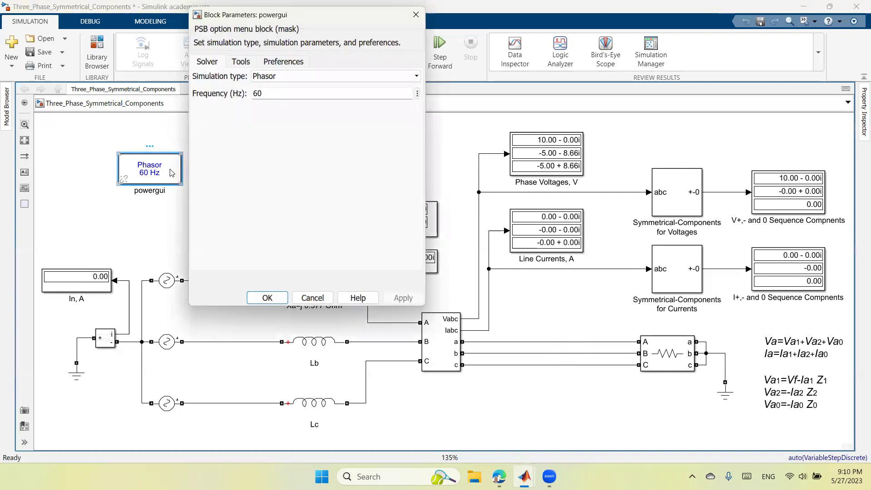
{"action": "left_click", "coordinate": [313, 77]}
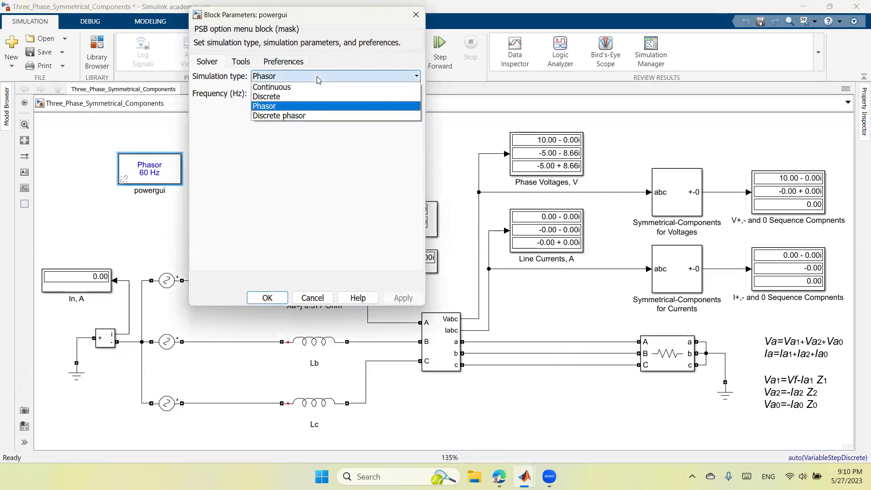
{"action": "left_click", "coordinate": [309, 105]}
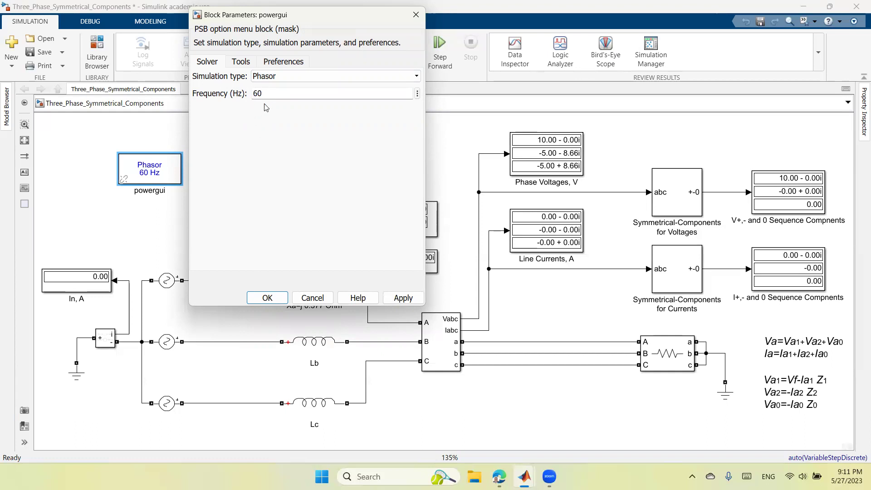
{"action": "left_click", "coordinate": [402, 301]}
{"action": "left_click", "coordinate": [269, 297]}
{"action": "left_click", "coordinate": [154, 208]}
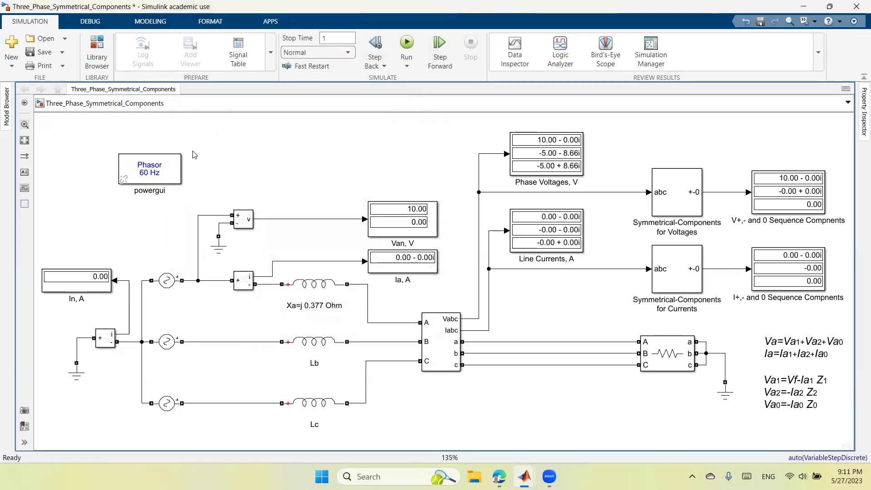
Examine the output signal options of the Voltage Measurement block on phase A without changing them
{"action": "double_click", "coordinate": [247, 219]}
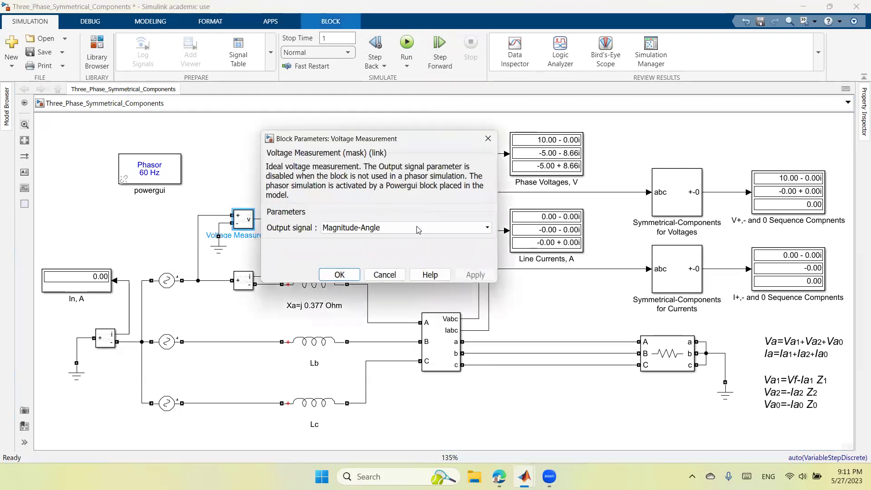
{"action": "left_click", "coordinate": [418, 229]}
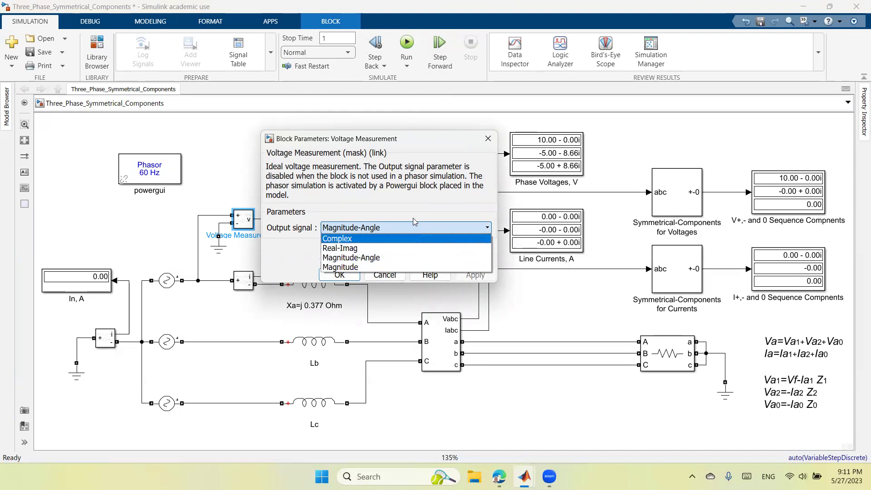
{"action": "left_click", "coordinate": [406, 199]}
{"action": "left_click", "coordinate": [401, 277]}
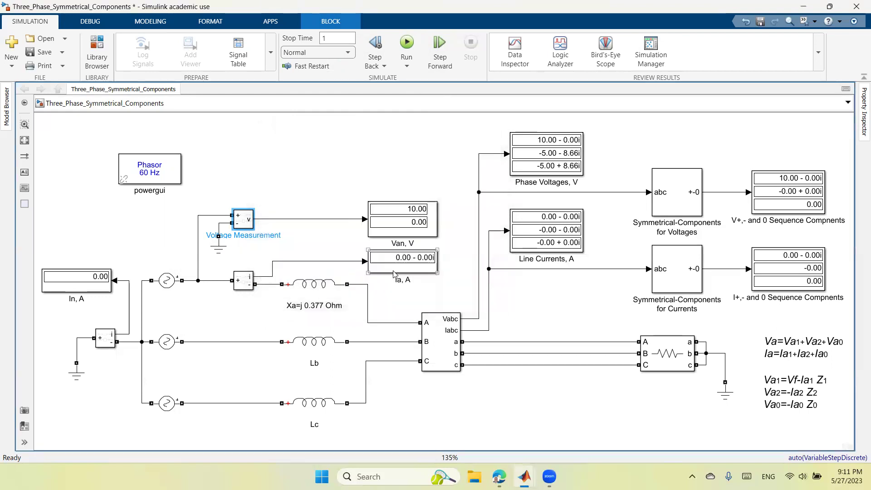
{"action": "left_click", "coordinate": [285, 182]}
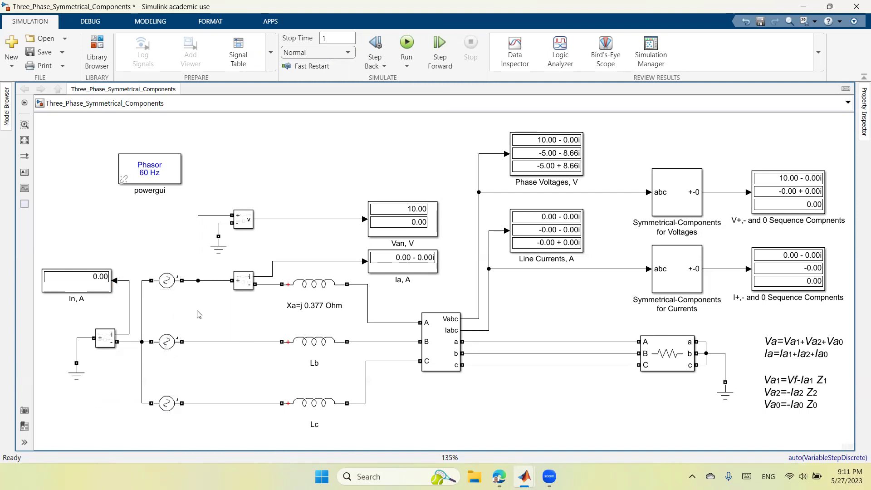
Check the peak amplitude, phase and frequency parameters of each of the three AC voltage sources
{"action": "left_click", "coordinate": [168, 282]}
{"action": "double_click", "coordinate": [169, 282]}
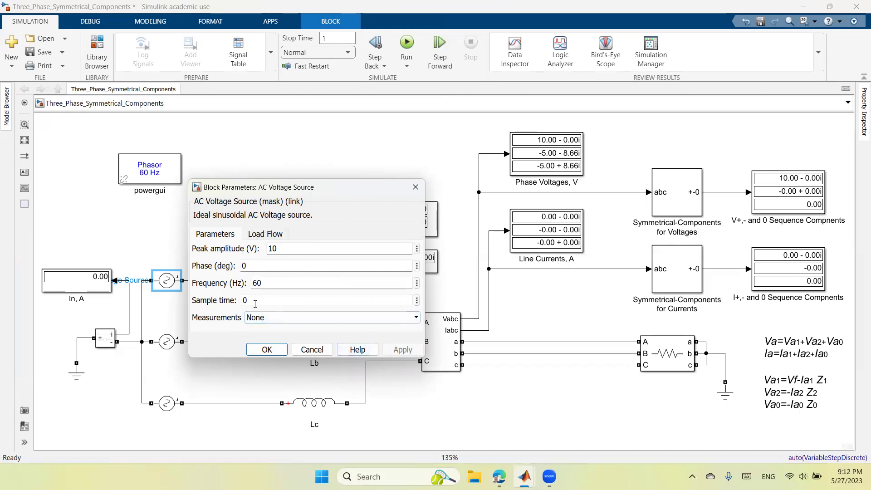
{"action": "left_click", "coordinate": [266, 349]}
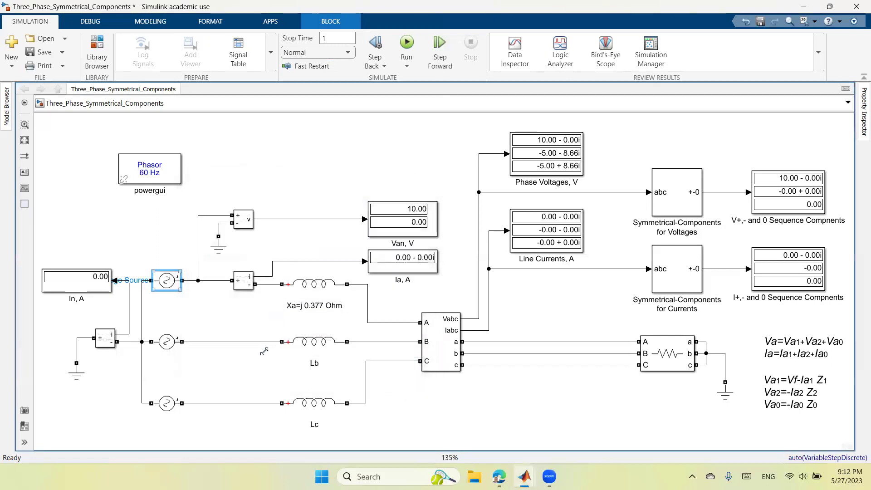
{"action": "double_click", "coordinate": [167, 342]}
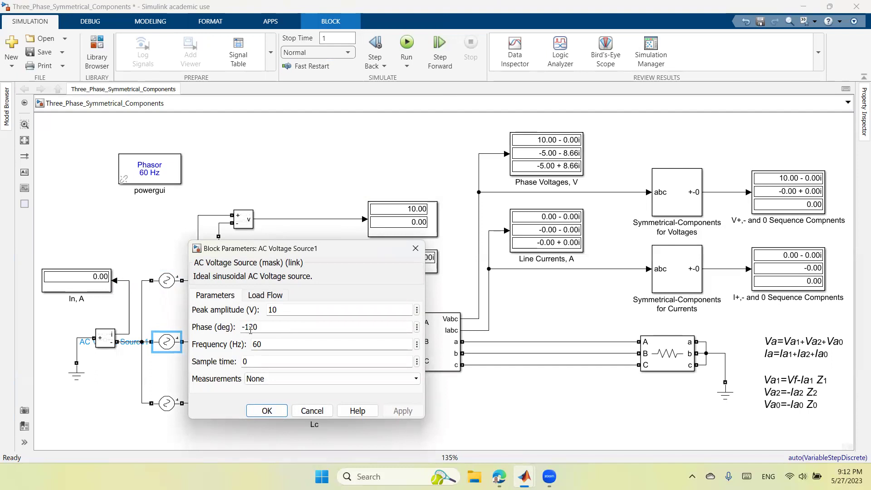
{"action": "left_click", "coordinate": [267, 411]}
{"action": "double_click", "coordinate": [167, 403]}
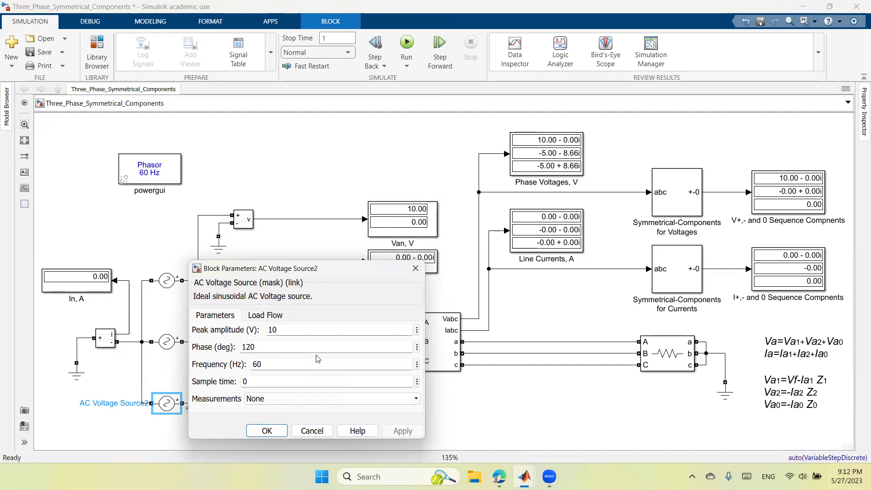
{"action": "left_click", "coordinate": [279, 429]}
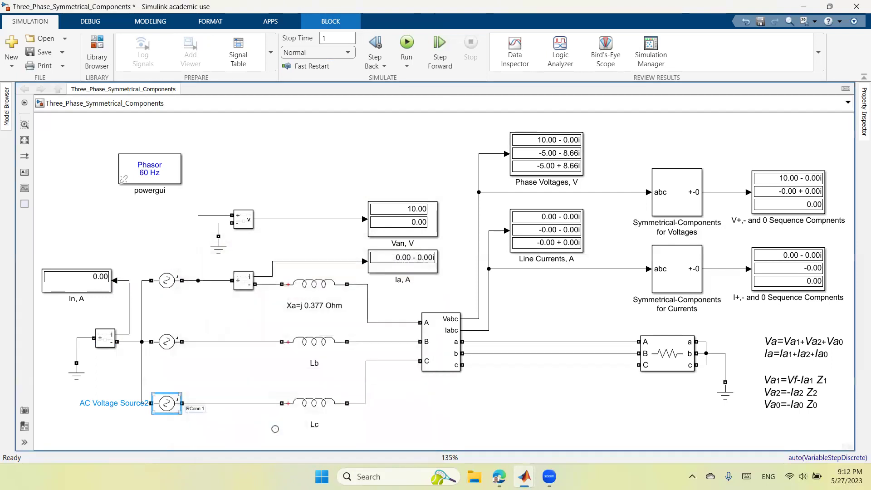
{"action": "left_click", "coordinate": [184, 431]}
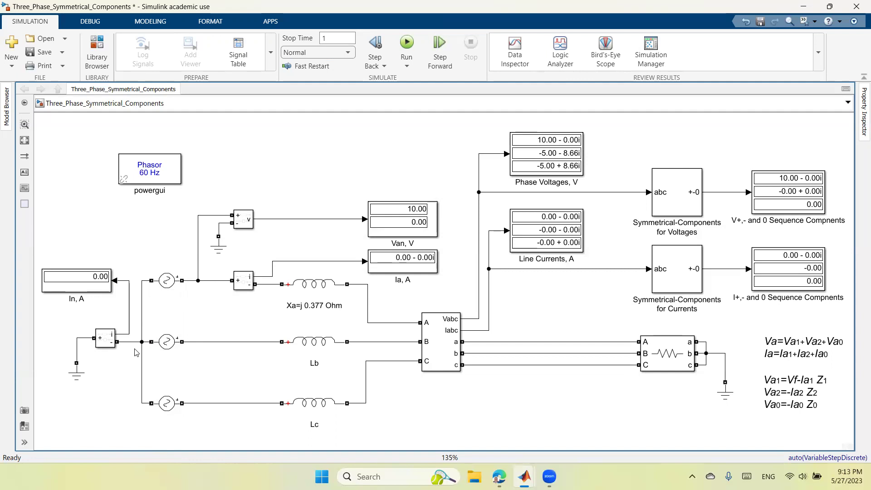
Set the output signal of the neutral line's current measurement block to Complex and apply it
{"action": "left_click", "coordinate": [79, 383]}
{"action": "left_click", "coordinate": [114, 397]}
{"action": "left_click", "coordinate": [109, 338]}
{"action": "left_click", "coordinate": [107, 344]}
{"action": "double_click", "coordinate": [107, 345]}
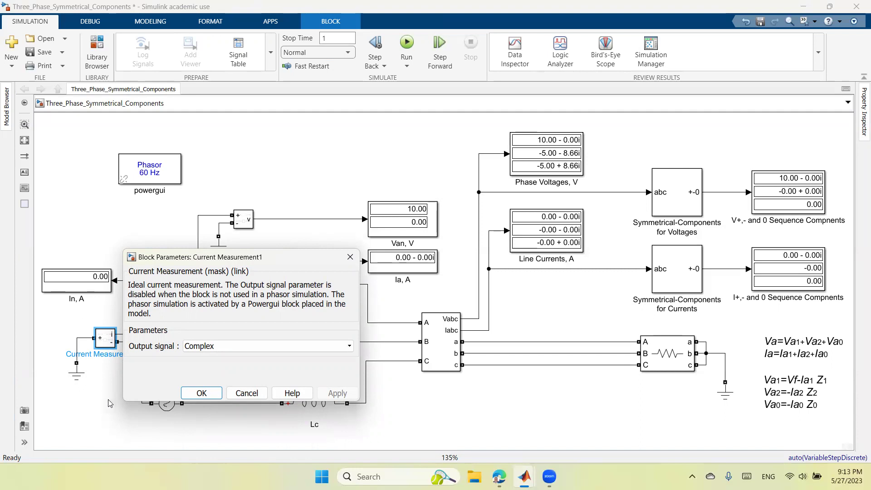
{"action": "left_click", "coordinate": [234, 347]}
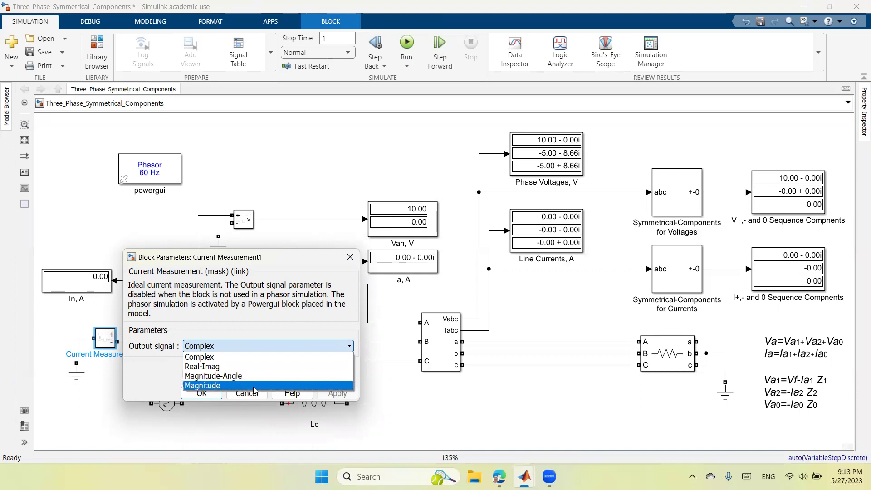
{"action": "left_click", "coordinate": [248, 357]}
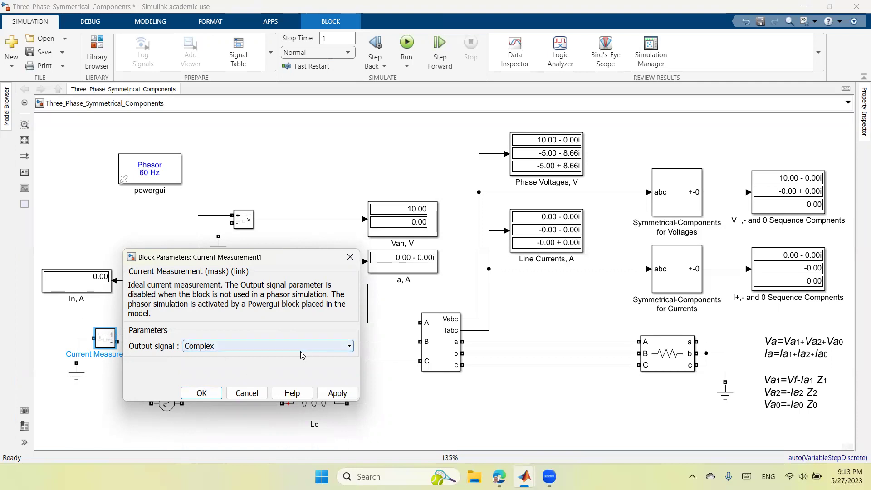
{"action": "left_click", "coordinate": [337, 392]}
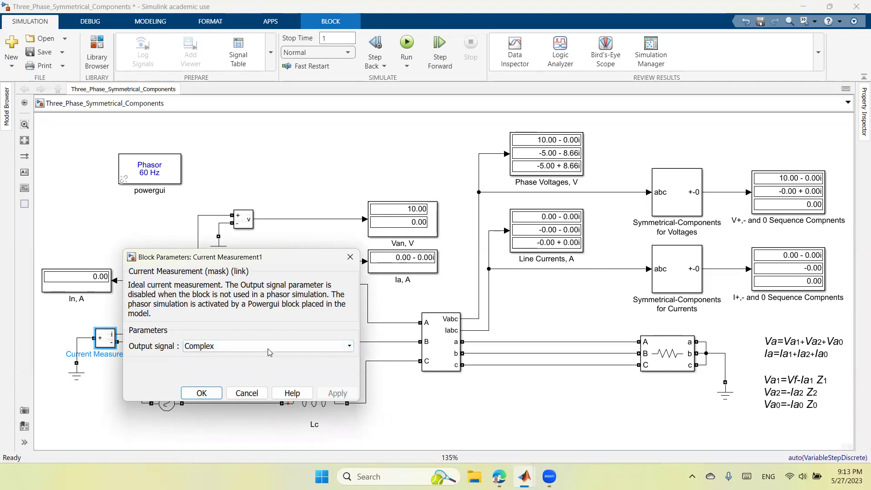
{"action": "left_click", "coordinate": [202, 394]}
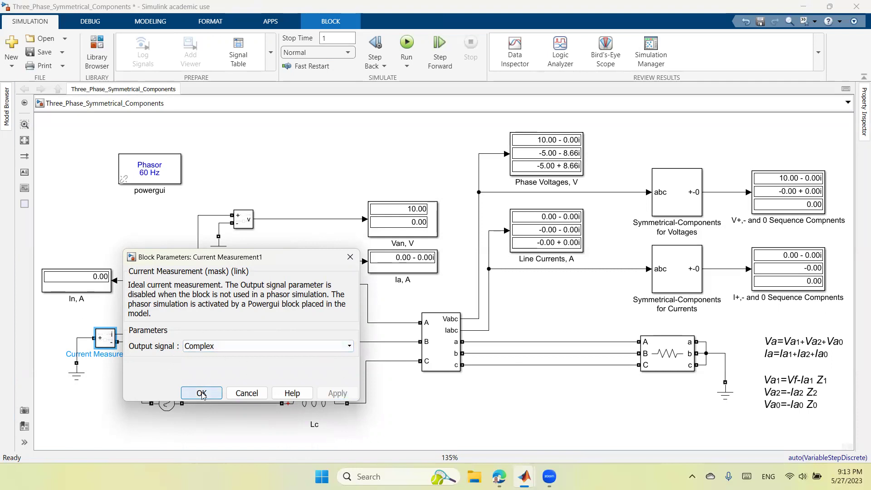
{"action": "left_click", "coordinate": [85, 309]}
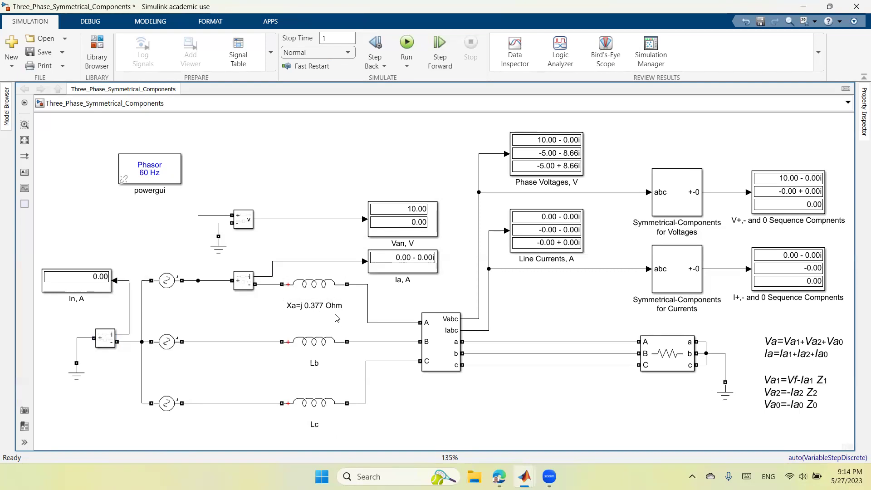
Check the branch type and inductance of the phase A inductor and of inductor Lb
{"action": "double_click", "coordinate": [320, 286]}
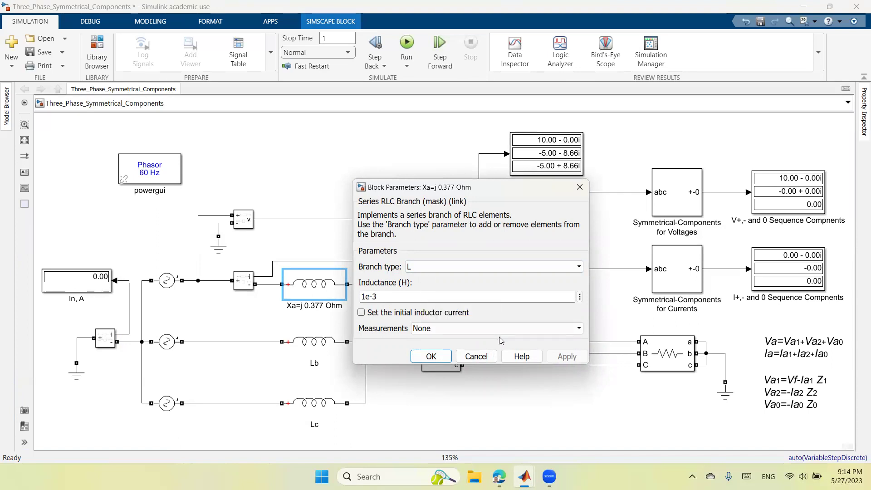
{"action": "left_click", "coordinate": [438, 356]}
{"action": "left_click", "coordinate": [318, 341]}
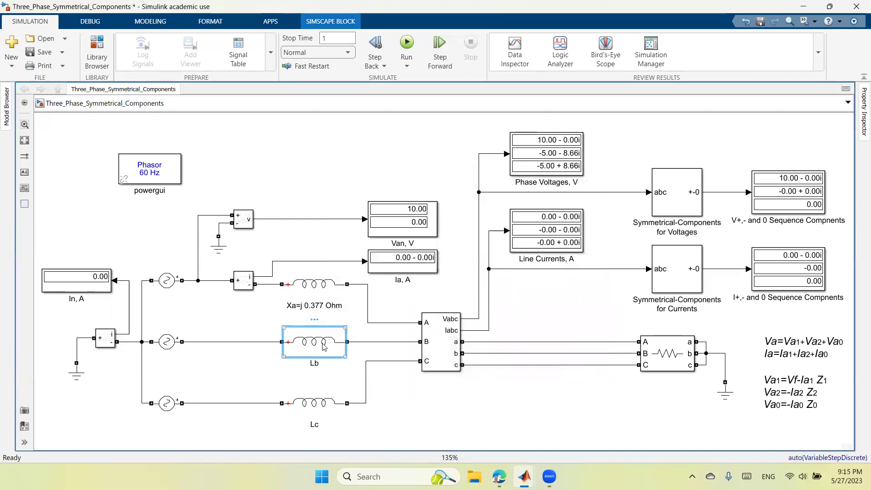
{"action": "left_click", "coordinate": [324, 403]}
{"action": "double_click", "coordinate": [315, 341]}
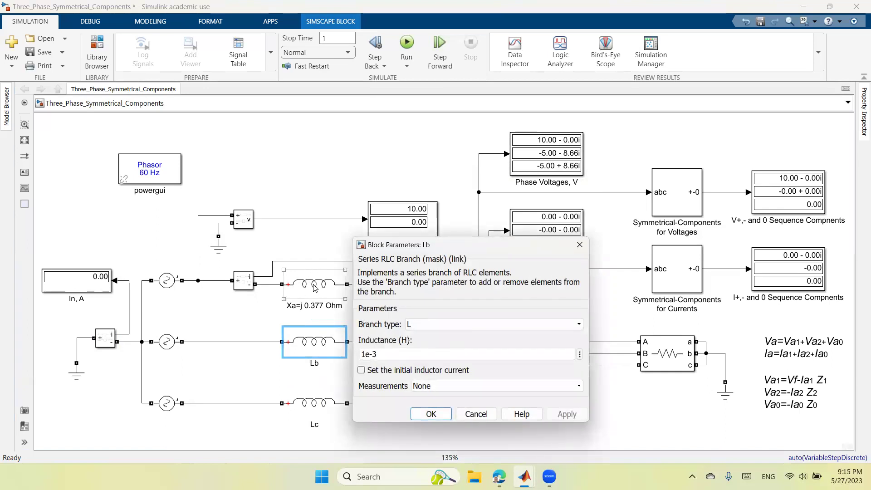
{"action": "left_click", "coordinate": [431, 414]}
{"action": "left_click", "coordinate": [447, 422]}
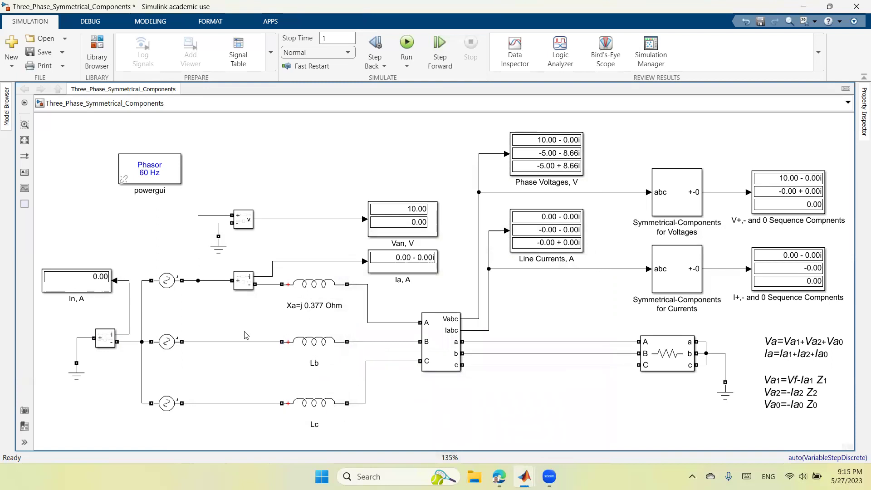
Check the output signal settings of the phase A voltage and current measurement blocks
{"action": "left_click", "coordinate": [239, 285]}
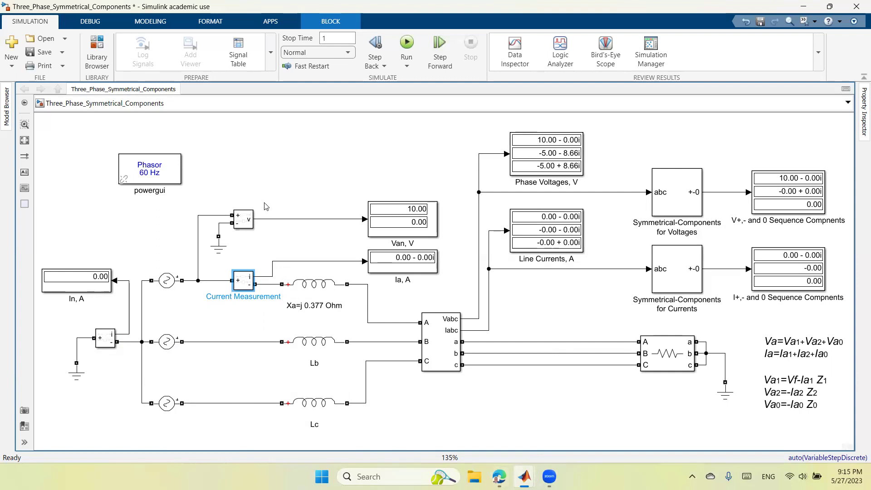
{"action": "left_click", "coordinate": [244, 220]}
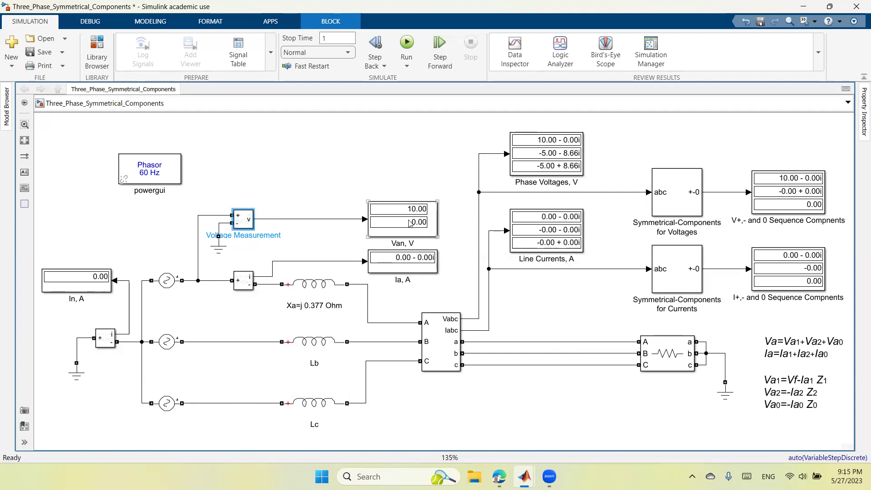
{"action": "double_click", "coordinate": [244, 221]}
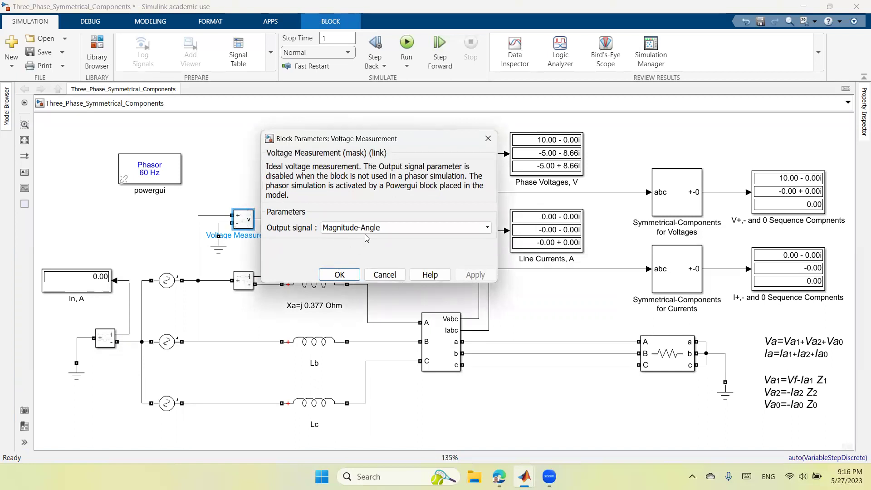
{"action": "left_click", "coordinate": [347, 275]}
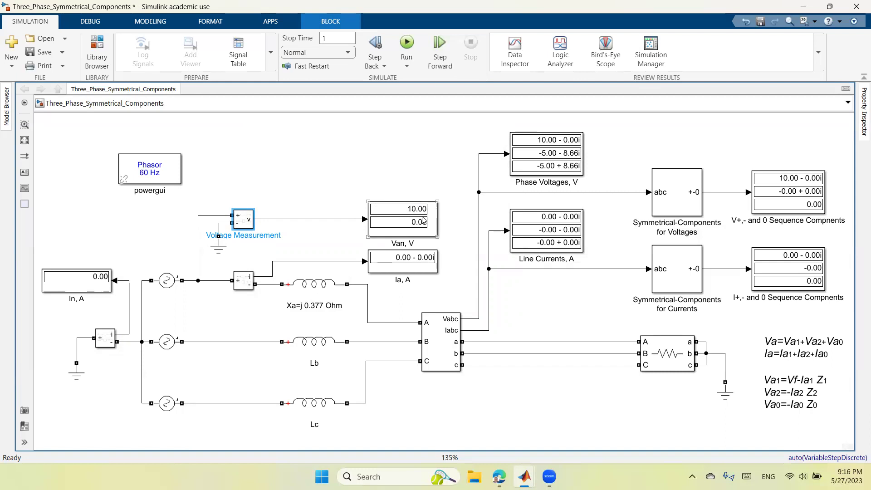
{"action": "left_click", "coordinate": [325, 245]}
{"action": "double_click", "coordinate": [248, 288]}
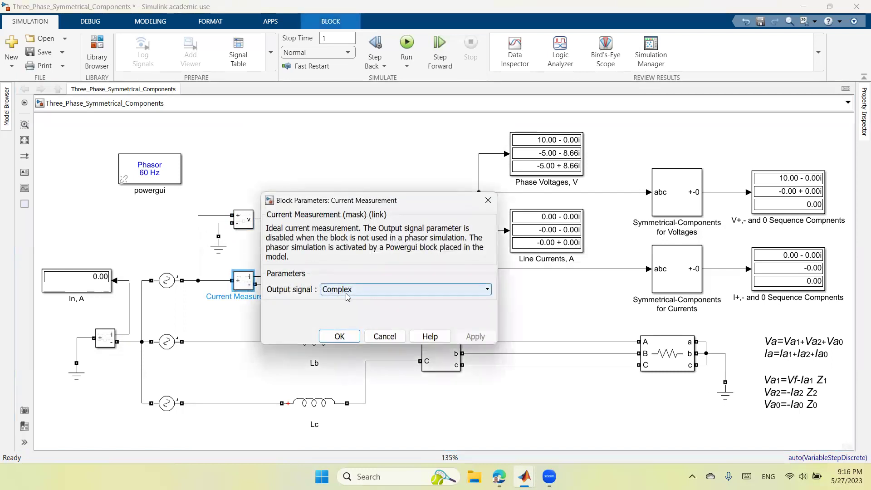
{"action": "left_click", "coordinate": [345, 339]}
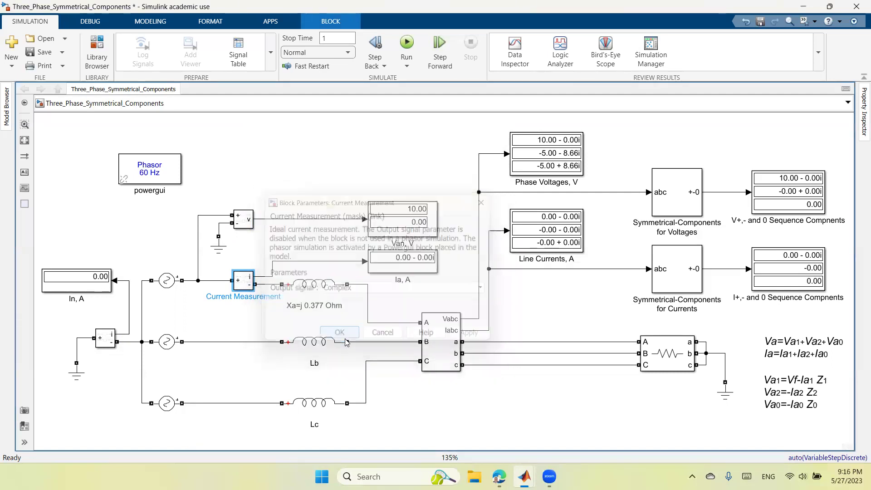
{"action": "left_click", "coordinate": [387, 267]}
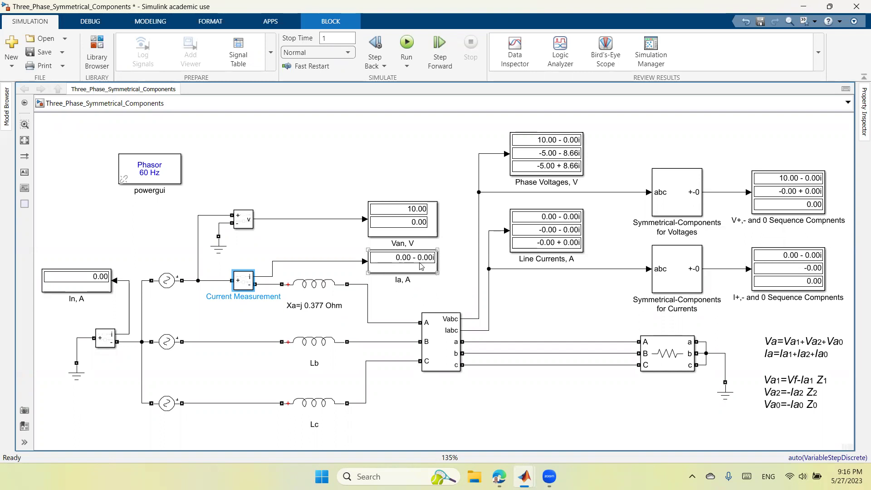
Check the voltage measurement, current measurement and output signal settings of the Three-Phase V-I Measurement block
{"action": "left_click", "coordinate": [440, 304]}
{"action": "left_click", "coordinate": [434, 363]}
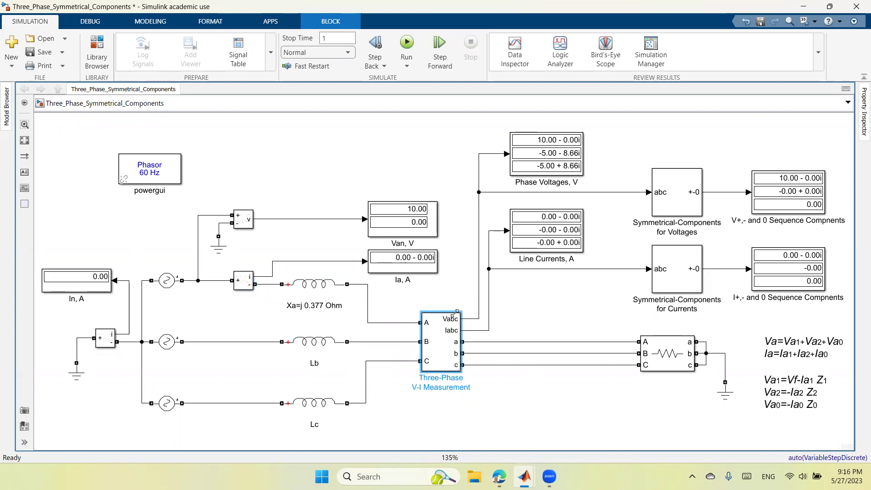
{"action": "double_click", "coordinate": [439, 344]}
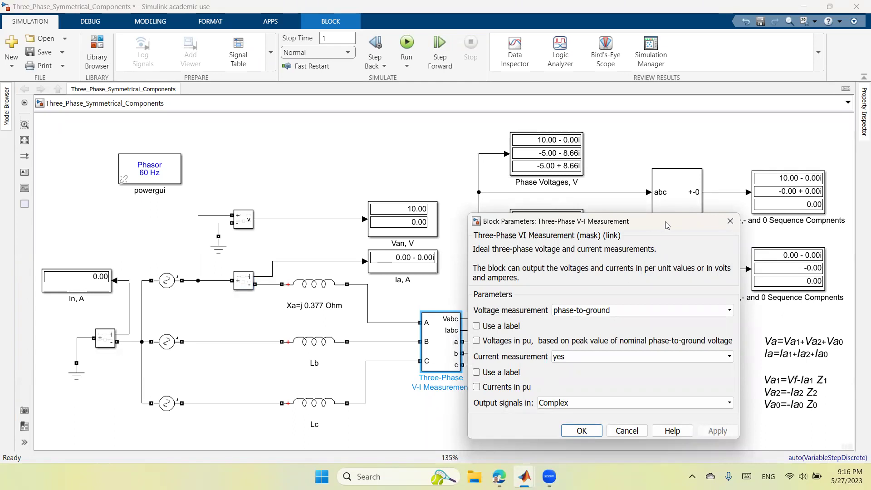
{"action": "left_click_drag", "start_coordinate": [666, 225], "coordinate": [732, 234]}
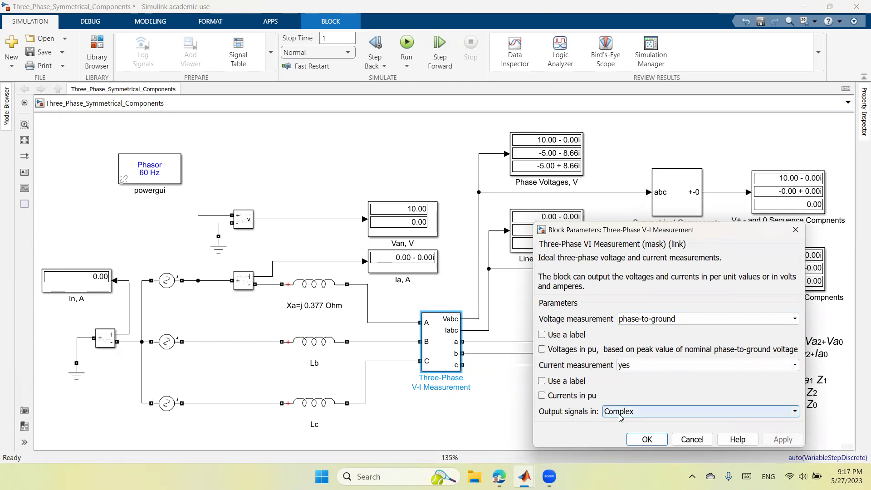
{"action": "left_click", "coordinate": [654, 439]}
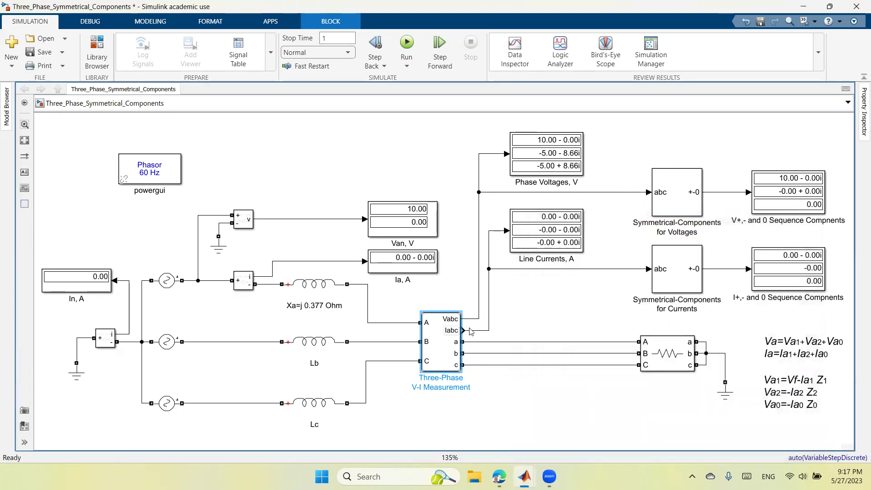
{"action": "left_click", "coordinate": [574, 225]}
{"action": "left_click", "coordinate": [398, 263]}
{"action": "left_click", "coordinate": [530, 232]}
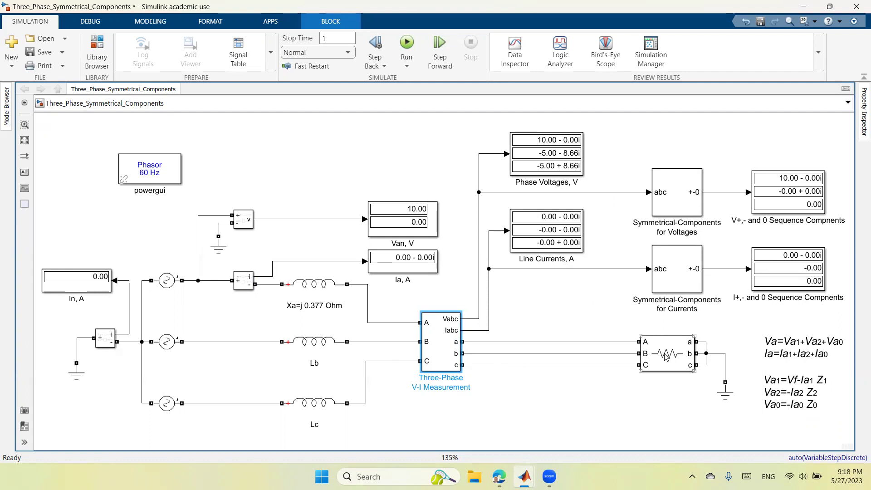
Check the branch type and resistance of the Three-Phase Series RLC Branch load and inspect its ground connection
{"action": "double_click", "coordinate": [646, 341]}
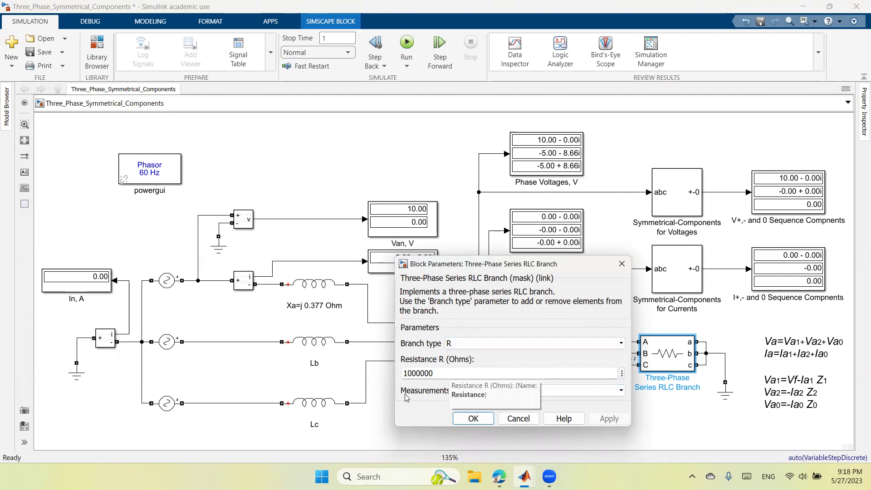
{"action": "double_click", "coordinate": [434, 373]}
{"action": "left_click", "coordinate": [440, 371]}
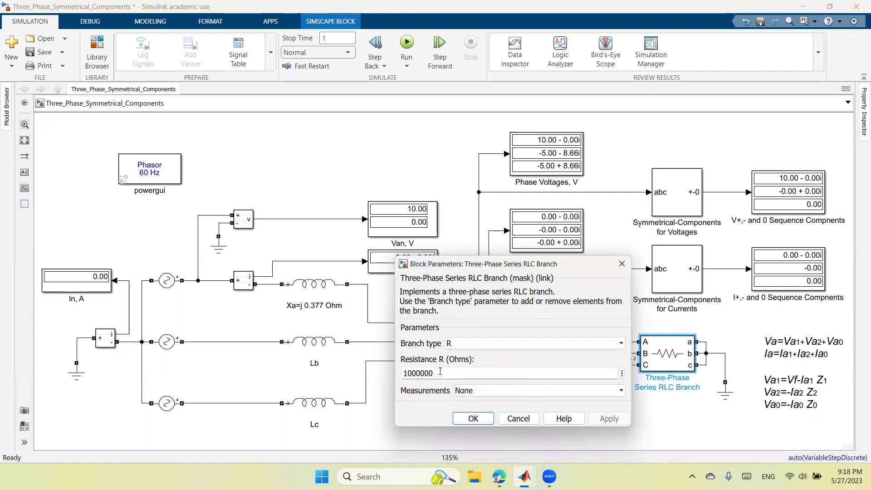
{"action": "key", "text": "Left"}
{"action": "left_click", "coordinate": [473, 418]}
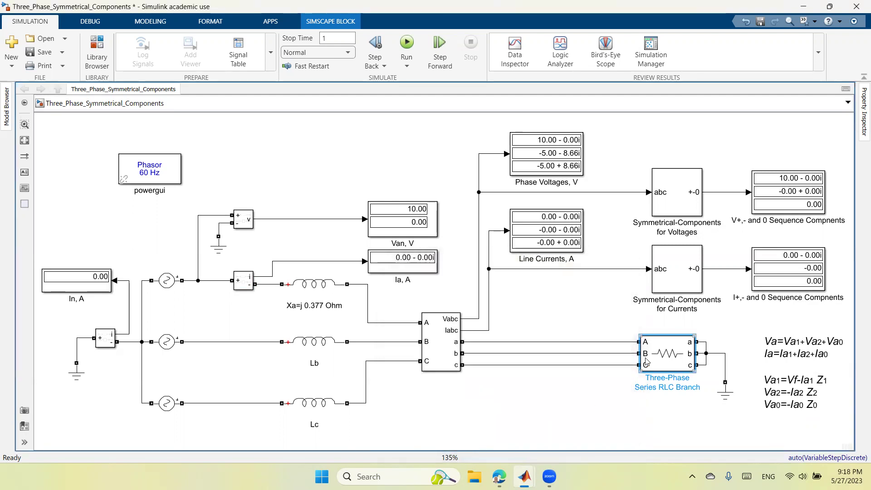
{"action": "left_click", "coordinate": [670, 414]}
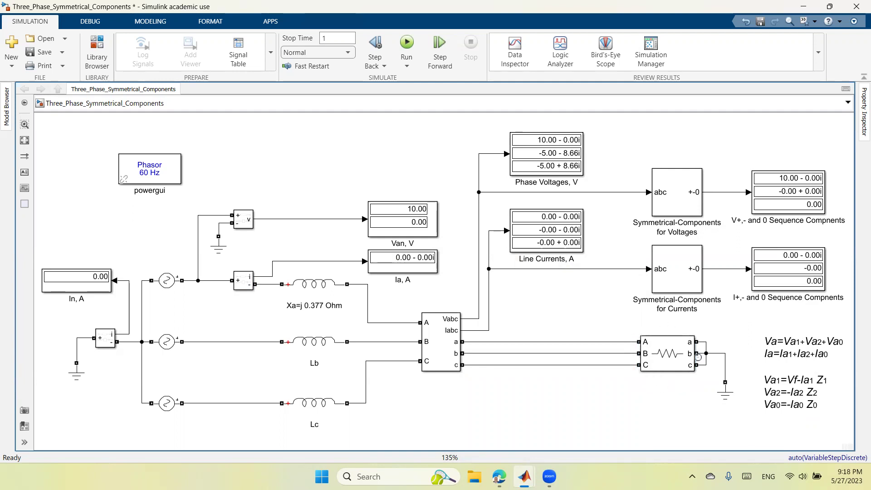
{"action": "left_click", "coordinate": [731, 392]}
{"action": "left_click", "coordinate": [726, 395]}
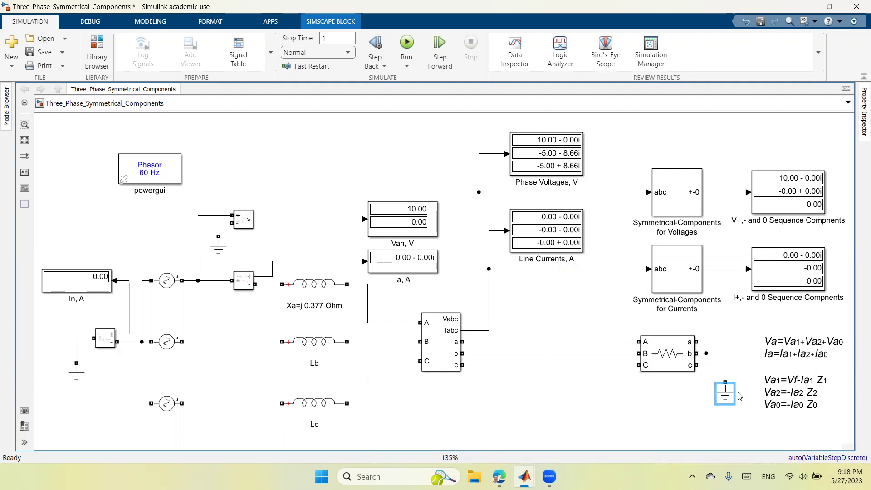
{"action": "left_click", "coordinate": [685, 412]}
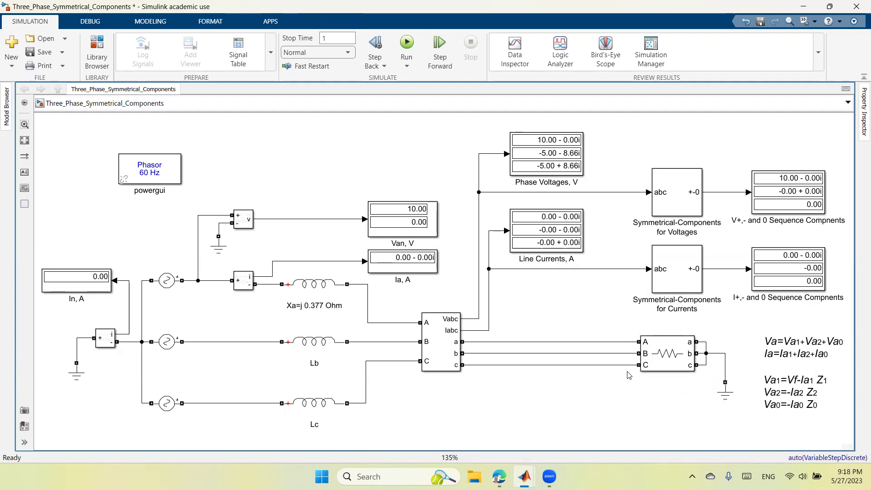
Inspect both Symmetrical-Components blocks and check the Power invariant option of the one for currents
{"action": "left_click", "coordinate": [685, 199]}
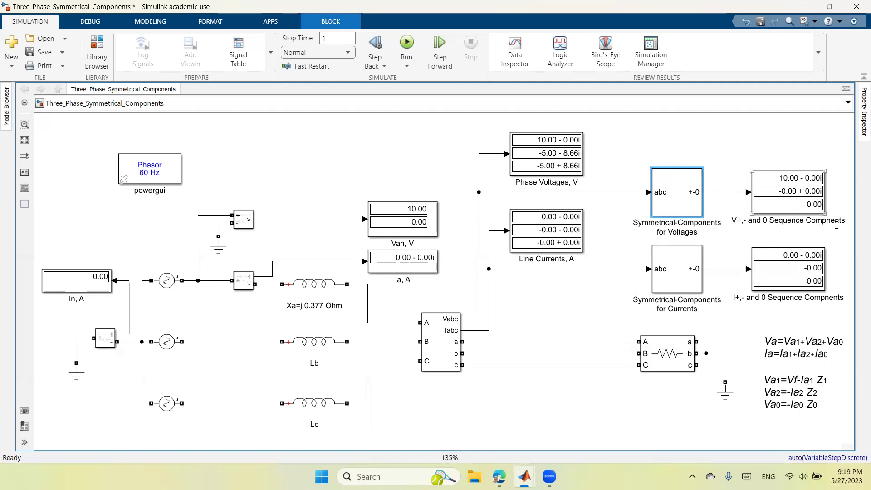
{"action": "left_click", "coordinate": [679, 265]}
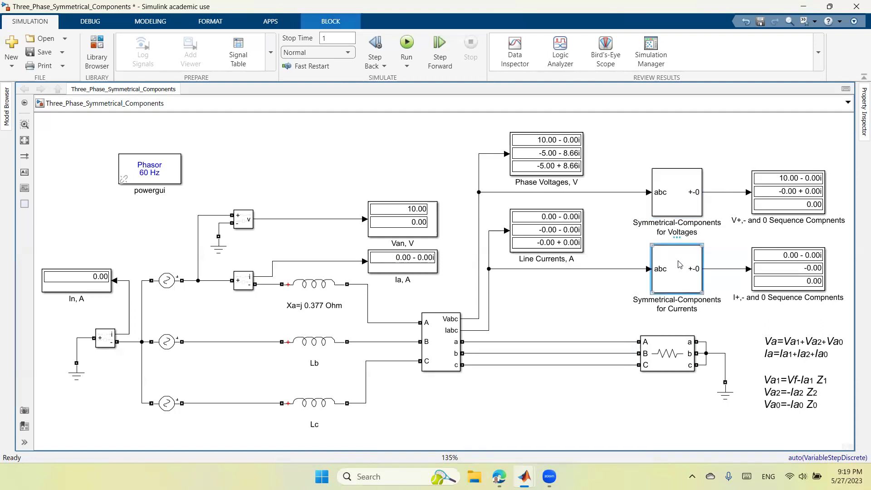
{"action": "double_click", "coordinate": [680, 275]}
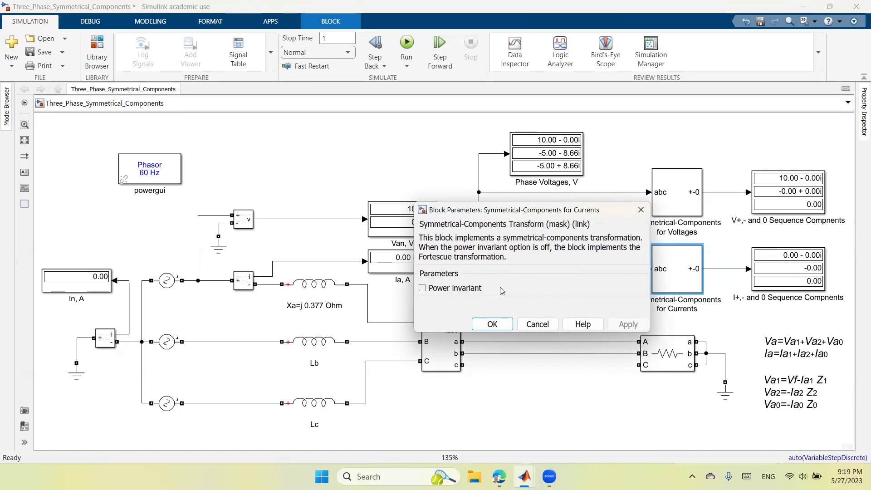
{"action": "left_click", "coordinate": [538, 324]}
{"action": "left_click", "coordinate": [675, 265]}
{"action": "left_click", "coordinate": [679, 194]}
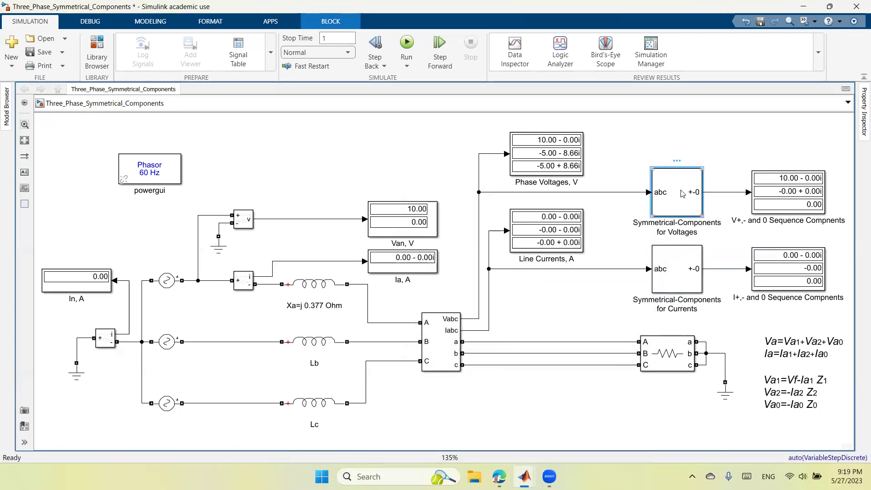
{"action": "left_click", "coordinate": [680, 282]}
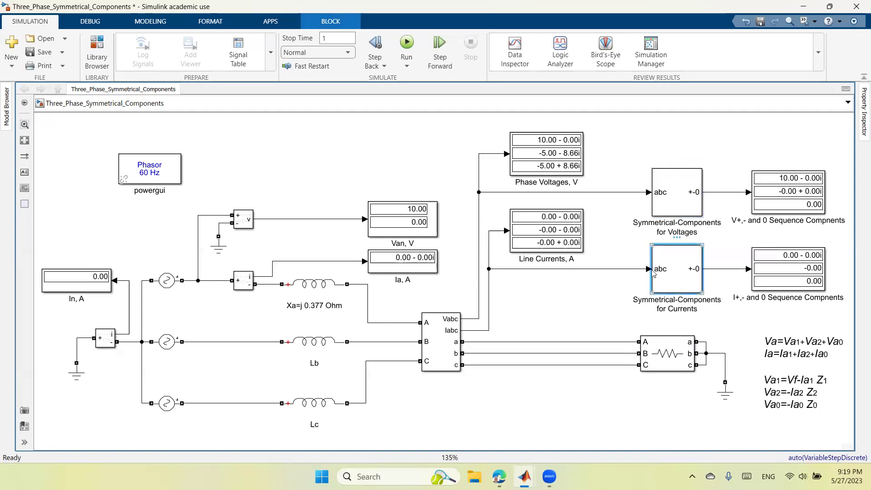
{"action": "left_click", "coordinate": [786, 257]}
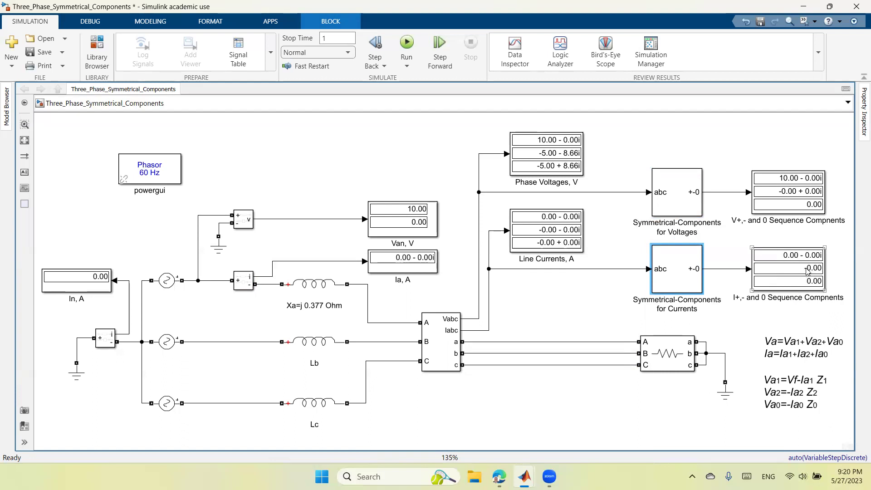
{"action": "left_click", "coordinate": [672, 276]}
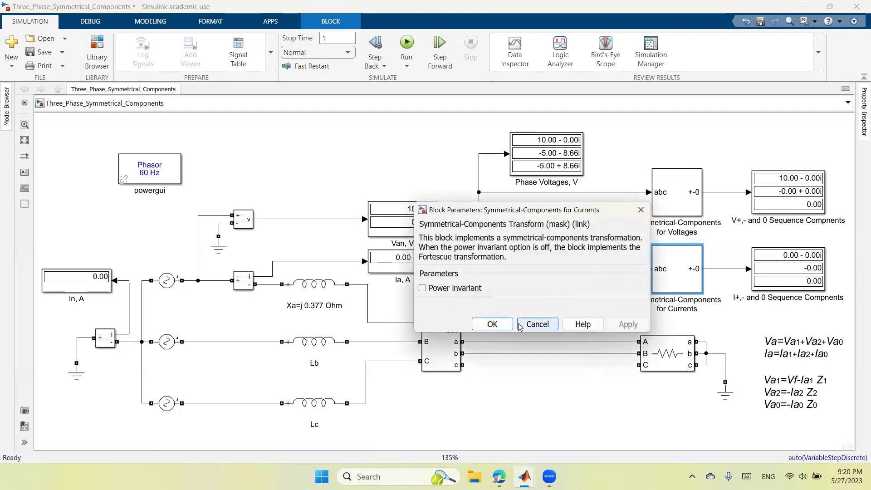
{"action": "left_click", "coordinate": [539, 324]}
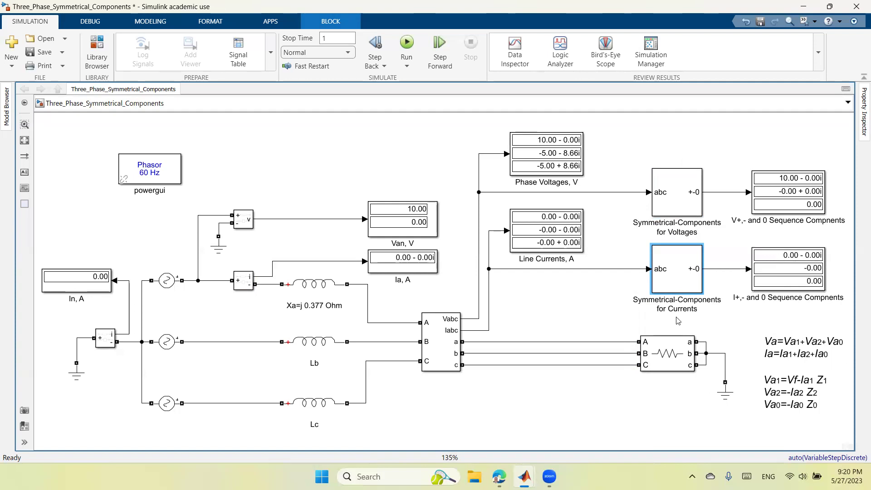
Examine the equation annotations for the phase A voltage and current and for the sequence voltages
{"action": "left_click", "coordinate": [735, 309]}
{"action": "left_click", "coordinate": [774, 355]}
{"action": "left_click", "coordinate": [815, 352]}
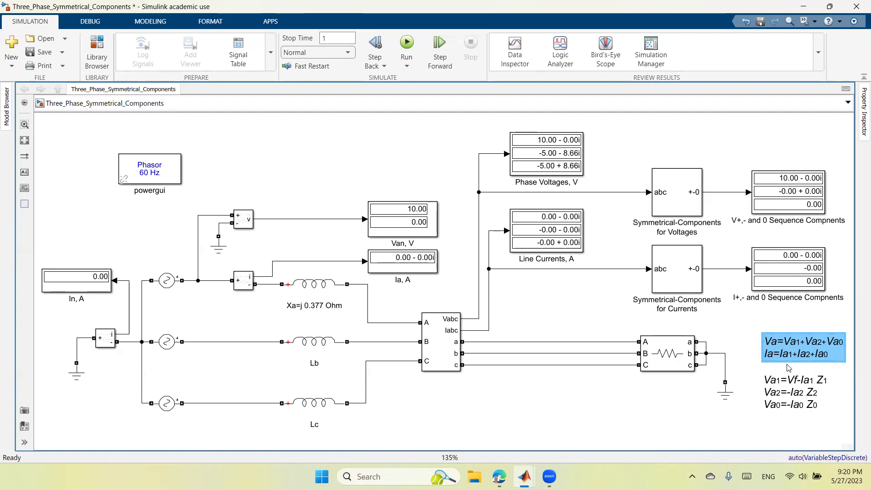
{"action": "left_click", "coordinate": [788, 393]}
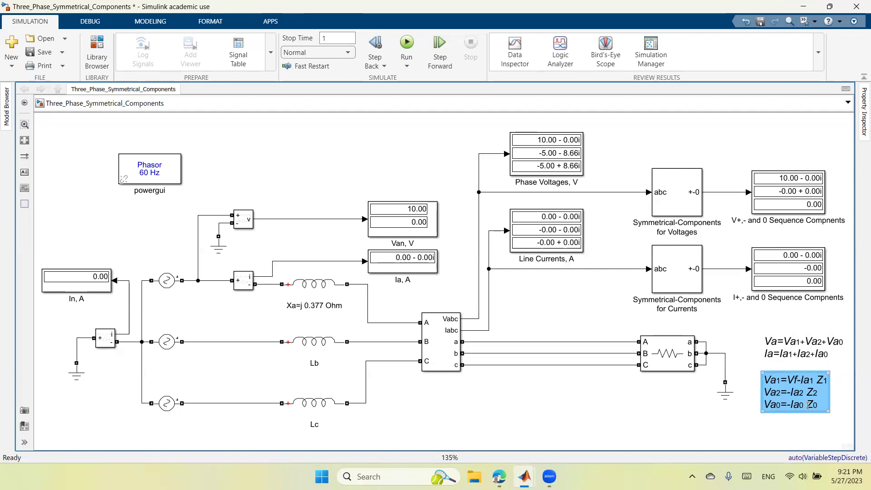
{"action": "left_click", "coordinate": [814, 431]}
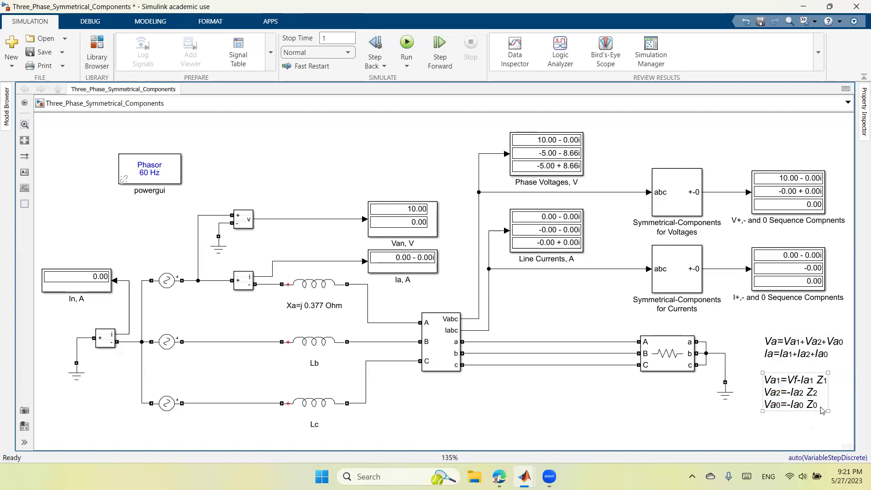
{"action": "left_click", "coordinate": [789, 433]}
Check the numeric display format of the Phase Voltages and Line Currents displays
{"action": "double_click", "coordinate": [572, 169]}
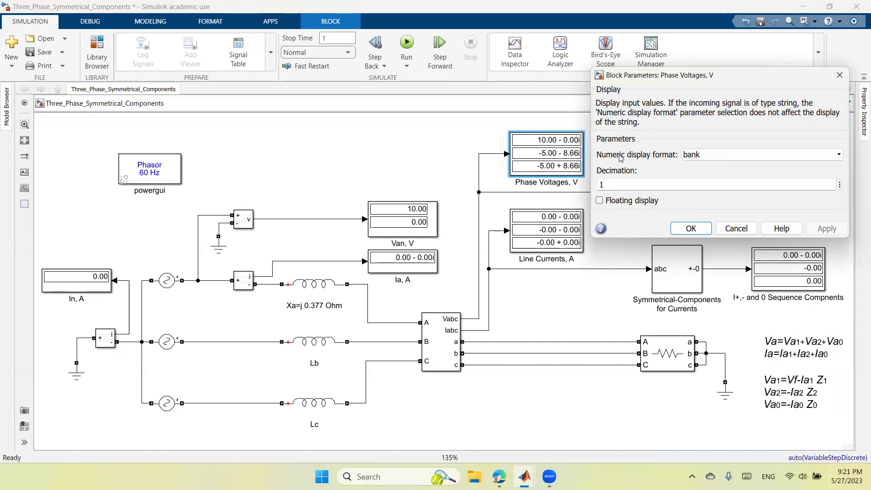
{"action": "left_click", "coordinate": [687, 227]}
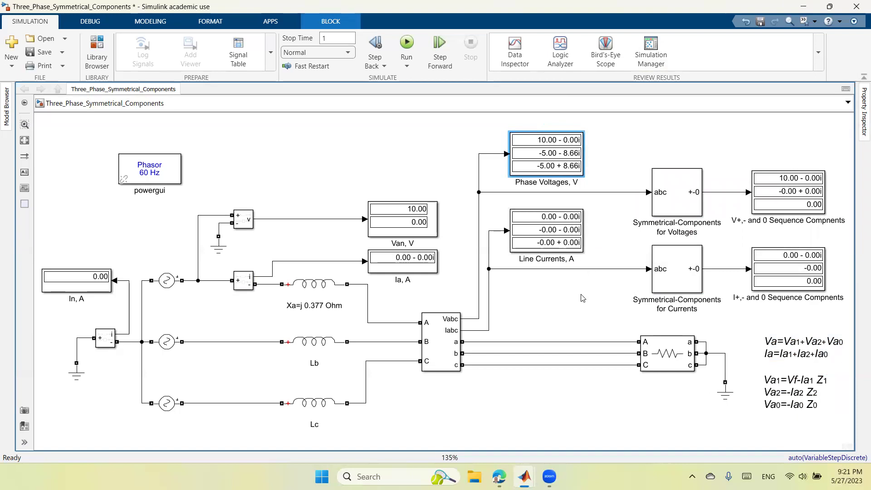
{"action": "double_click", "coordinate": [576, 235]}
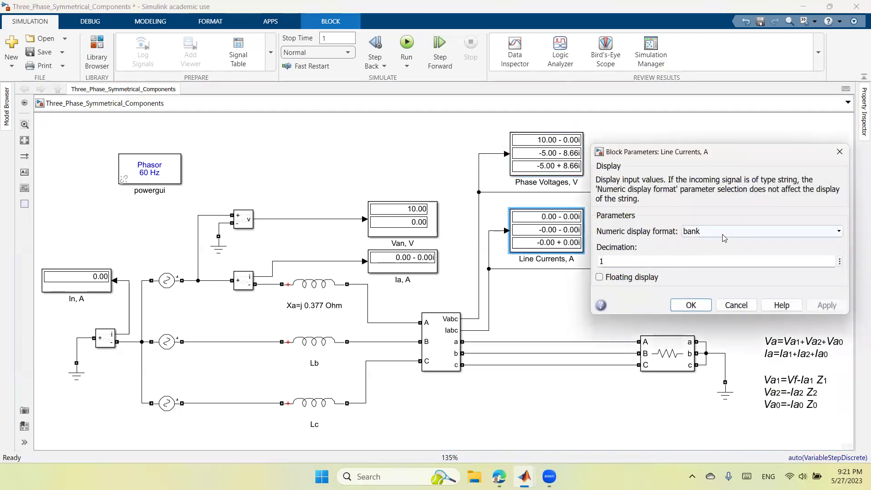
{"action": "left_click", "coordinate": [722, 234]}
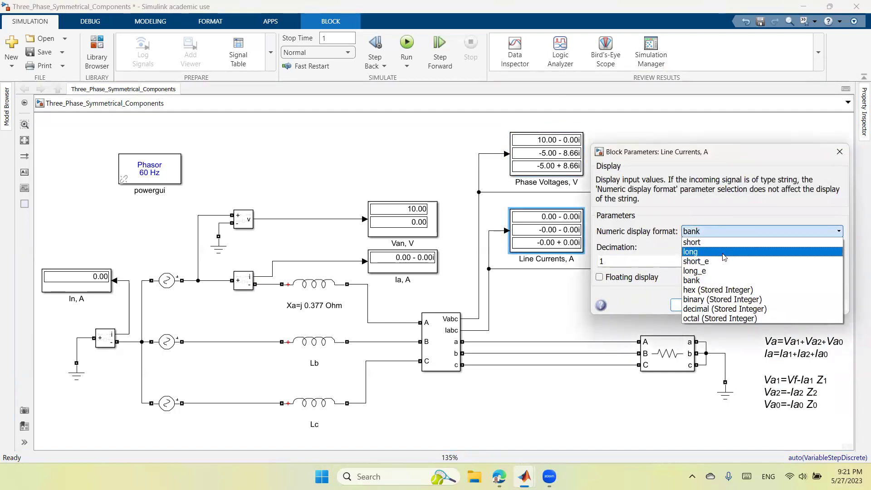
{"action": "left_click", "coordinate": [726, 280]}
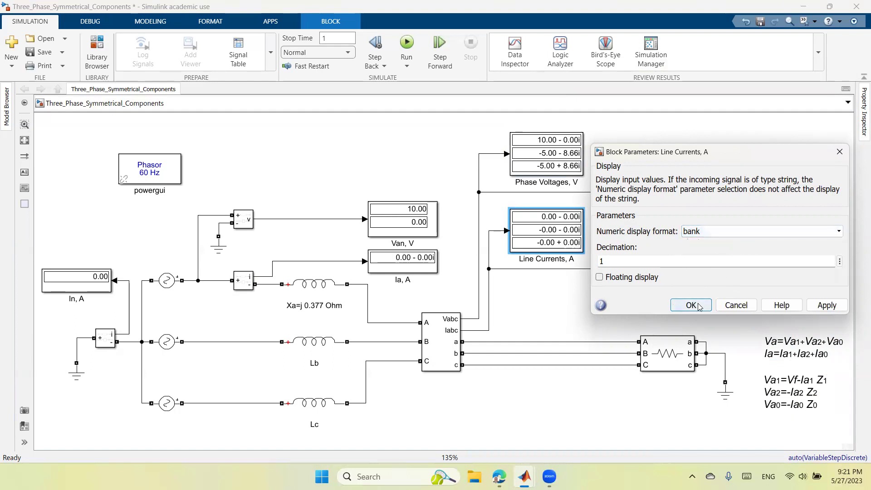
{"action": "left_click", "coordinate": [742, 308]}
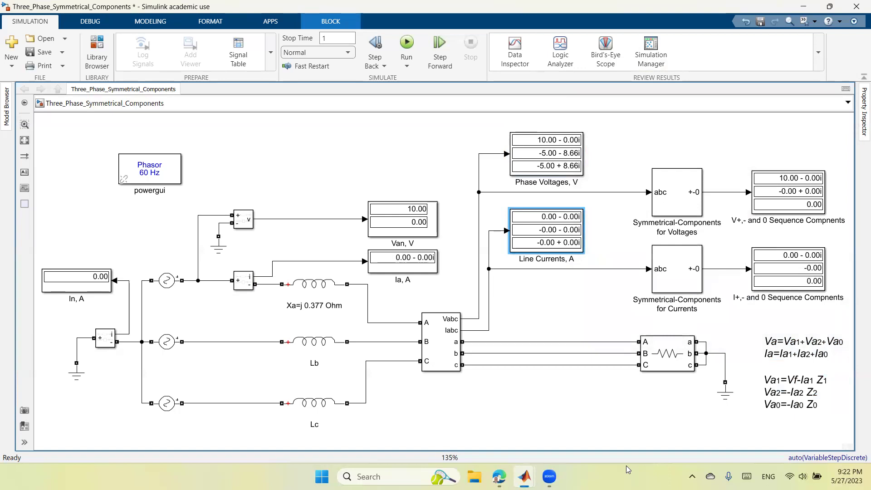
Run the simulation and read the Phase Voltages and Line Currents displays
{"action": "left_click", "coordinate": [626, 465]}
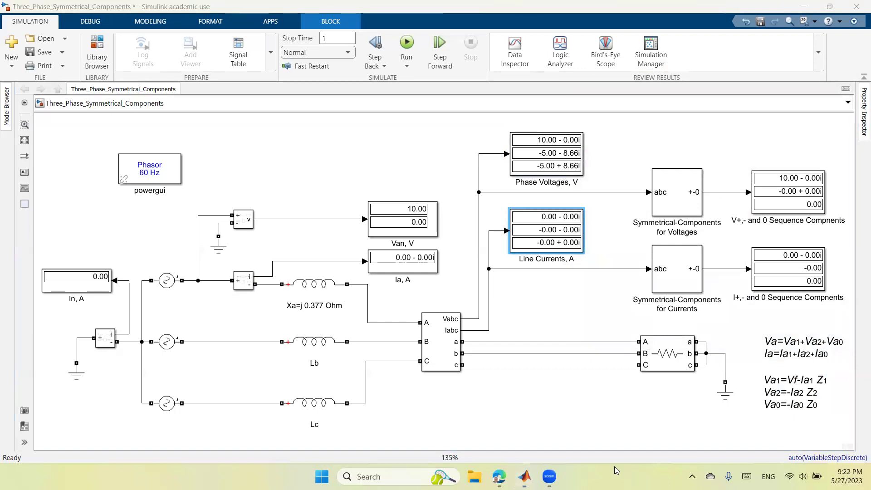
{"action": "left_click", "coordinate": [571, 404]}
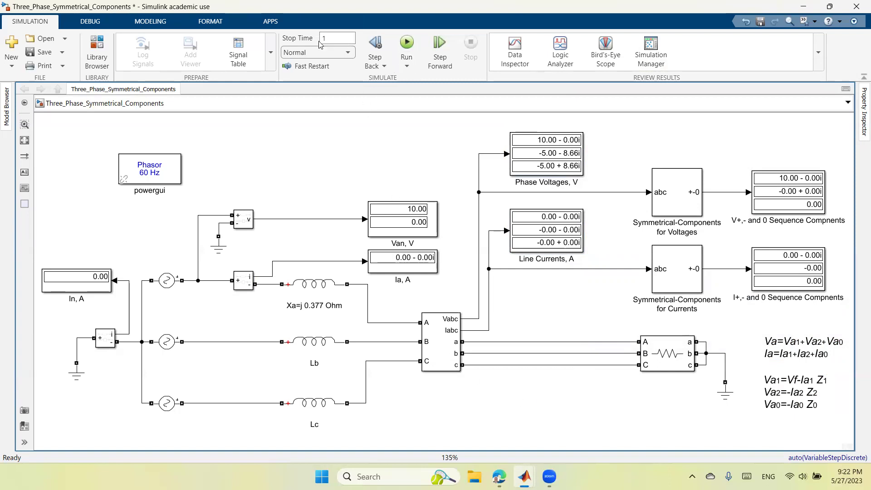
{"action": "left_click", "coordinate": [406, 45]}
{"action": "left_click", "coordinate": [689, 356]}
{"action": "left_click", "coordinate": [429, 228]}
{"action": "left_click", "coordinate": [494, 168]}
{"action": "left_click", "coordinate": [552, 142]}
{"action": "left_click", "coordinate": [492, 174]}
{"action": "left_click", "coordinate": [537, 156]}
{"action": "left_click", "coordinate": [604, 180]}
{"action": "left_click", "coordinate": [576, 234]}
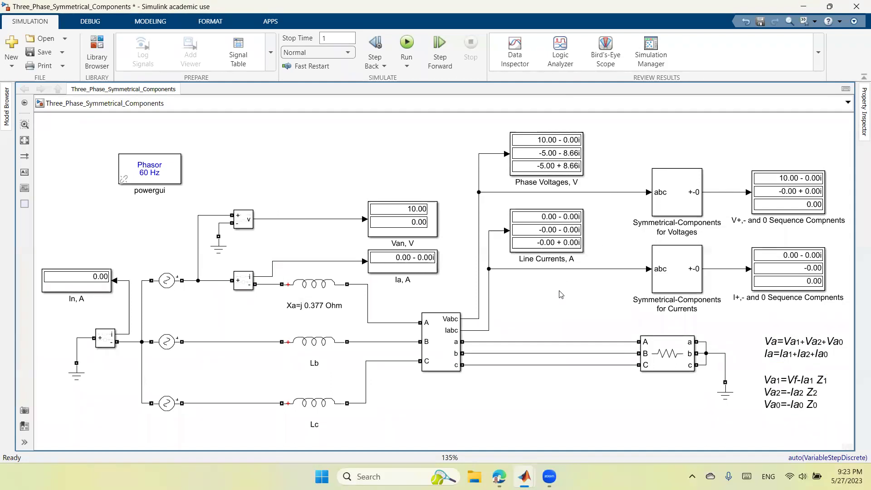
Recheck the resistance of the Three-Phase Series RLC Branch load for the simulated case
{"action": "left_click", "coordinate": [616, 362]}
{"action": "left_click", "coordinate": [646, 364]}
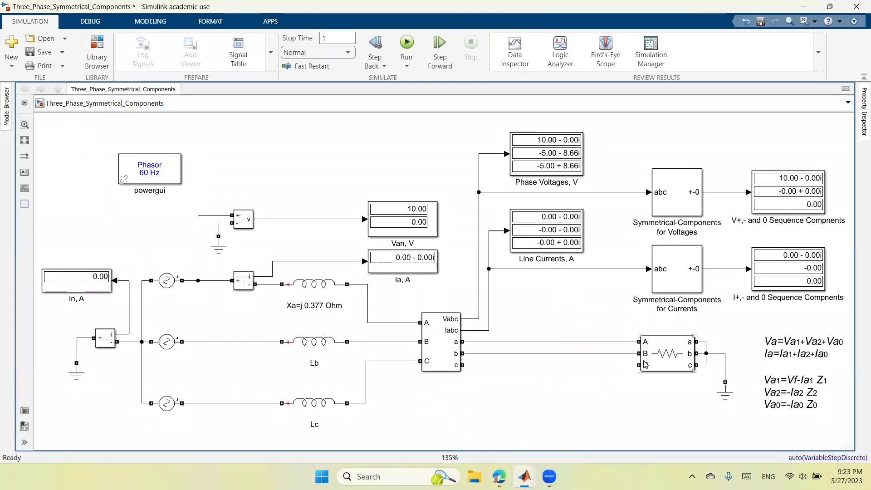
{"action": "double_click", "coordinate": [670, 365]}
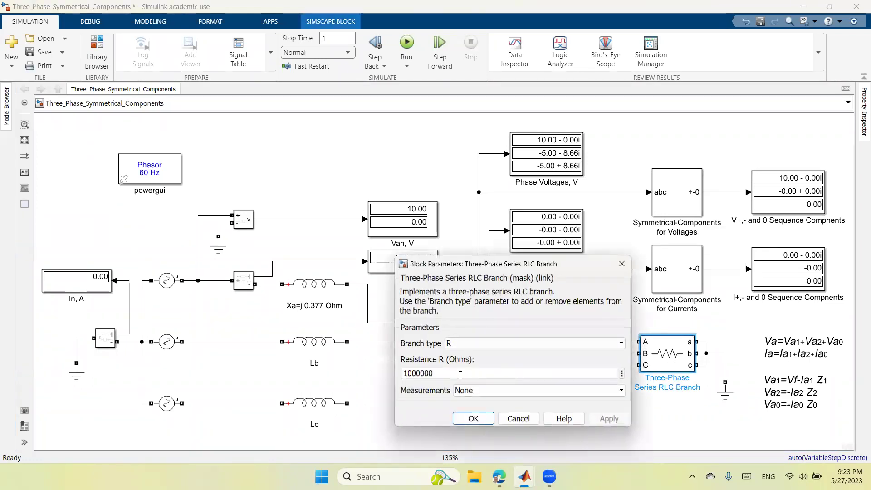
{"action": "left_click", "coordinate": [472, 418]}
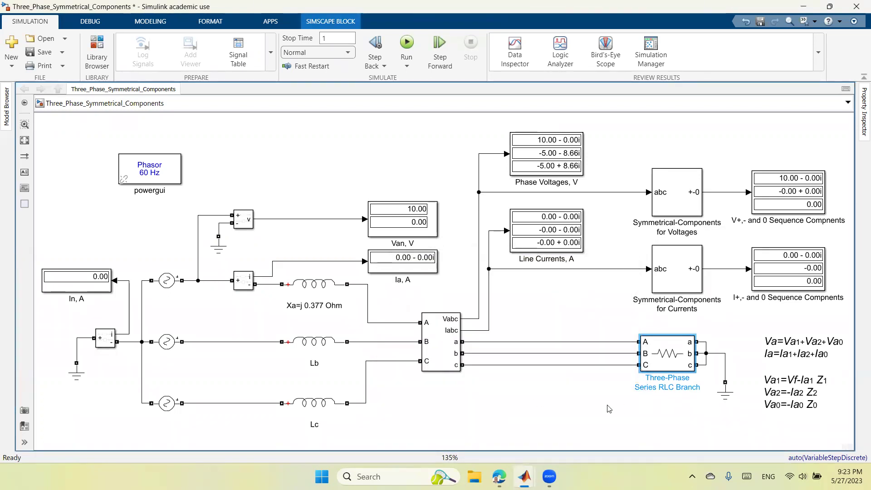
{"action": "left_click", "coordinate": [608, 408]}
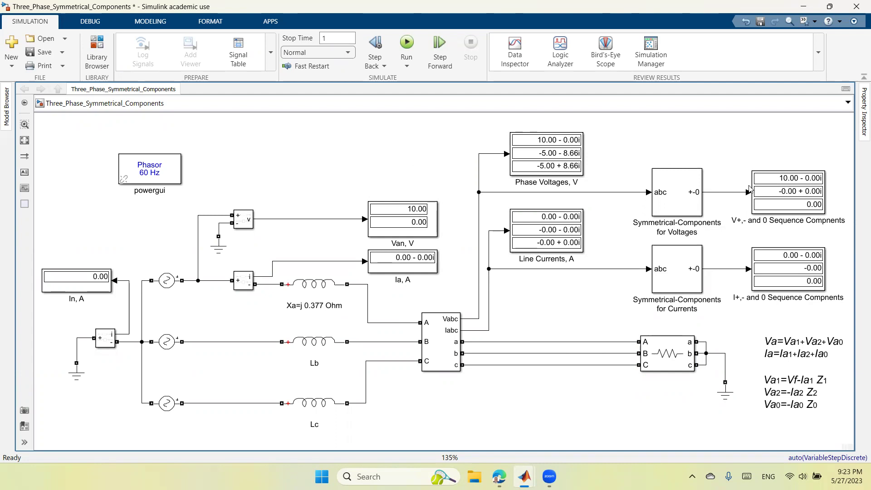
Set the resistance of the Three-Phase Series RLC Branch load to 10 ohms and run the simulation
{"action": "left_click", "coordinate": [802, 180]}
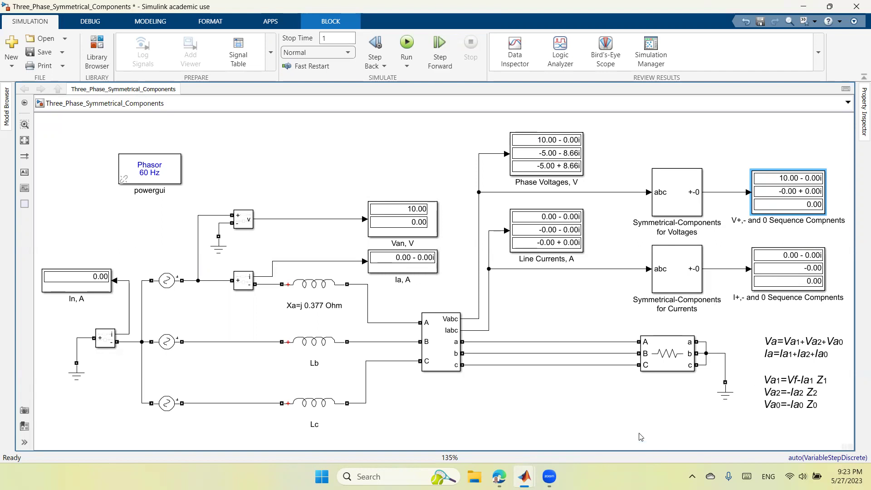
{"action": "left_click", "coordinate": [590, 416]}
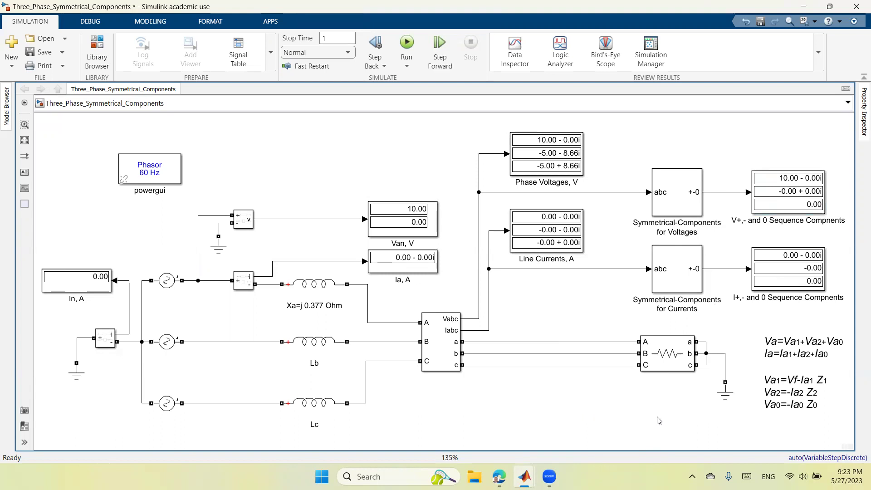
{"action": "double_click", "coordinate": [673, 353]}
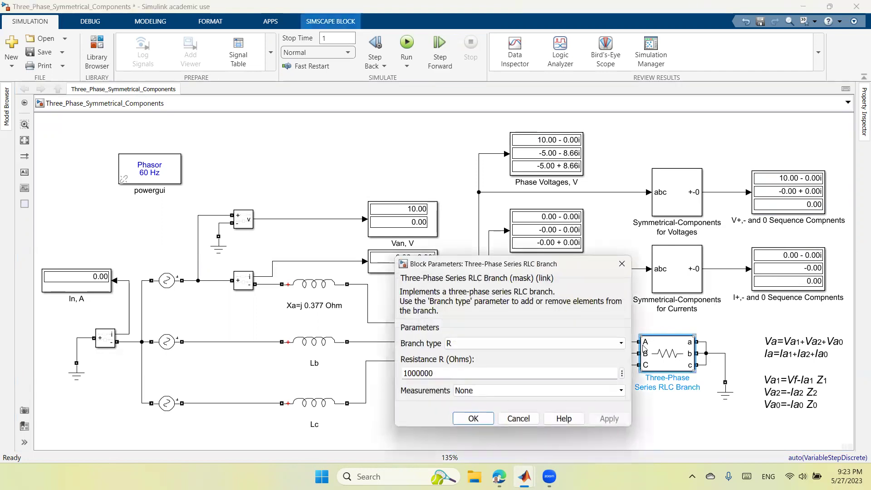
{"action": "double_click", "coordinate": [467, 373]}
{"action": "left_click", "coordinate": [467, 373]}
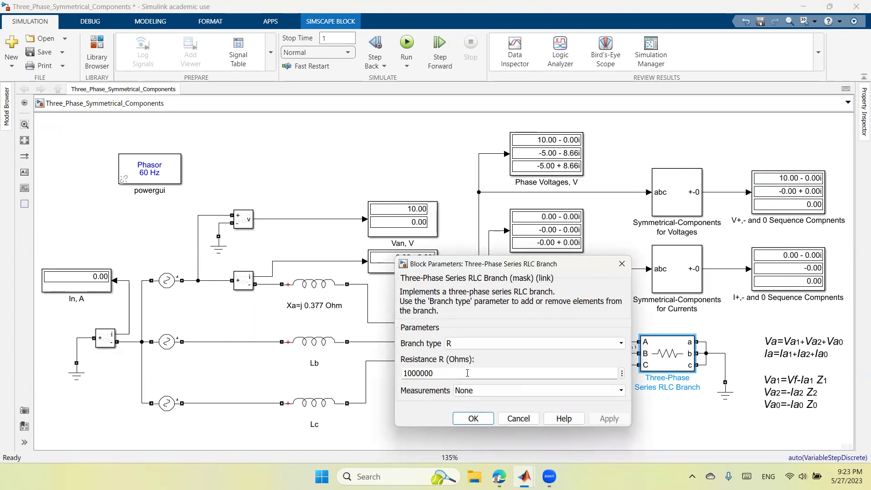
{"action": "key", "text": "BackSpace"}
{"action": "key", "text": "BackSpace"}
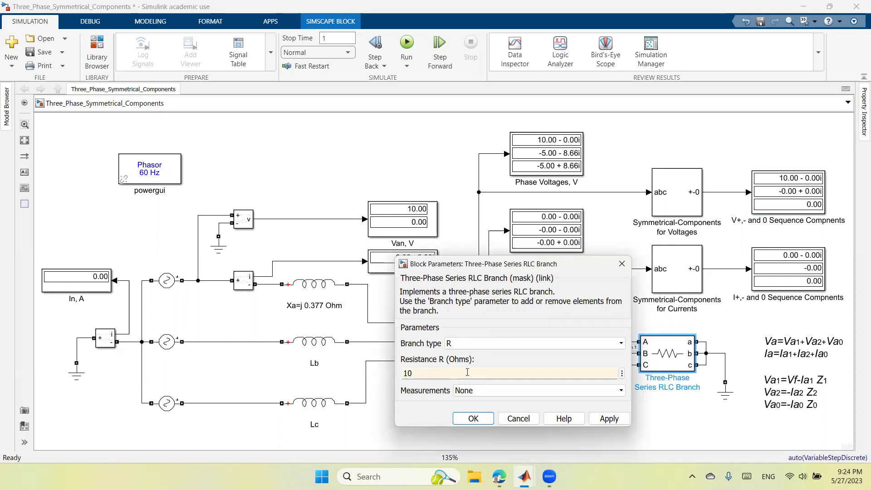
{"action": "left_click", "coordinate": [607, 420]}
{"action": "left_click", "coordinate": [481, 418]}
{"action": "left_click", "coordinate": [412, 46]}
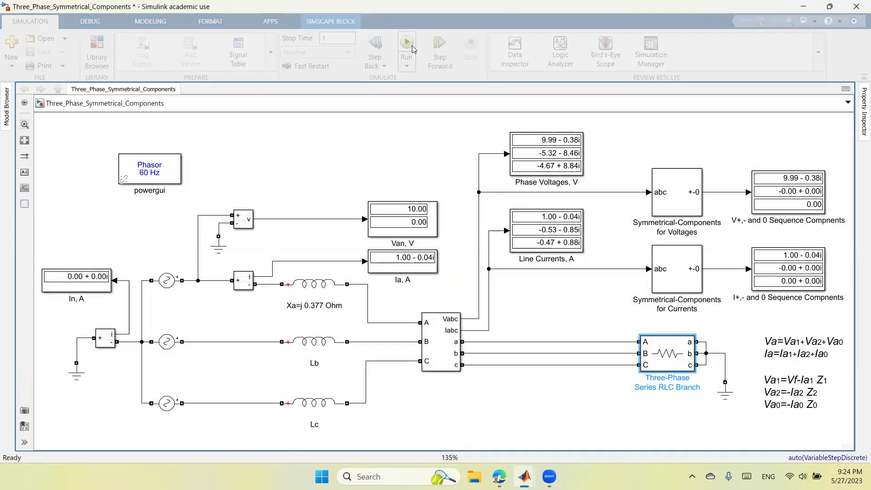
Read the Ia and current sequence component displays and compare them with the phase and sequence equation annotations
{"action": "left_click", "coordinate": [397, 269]}
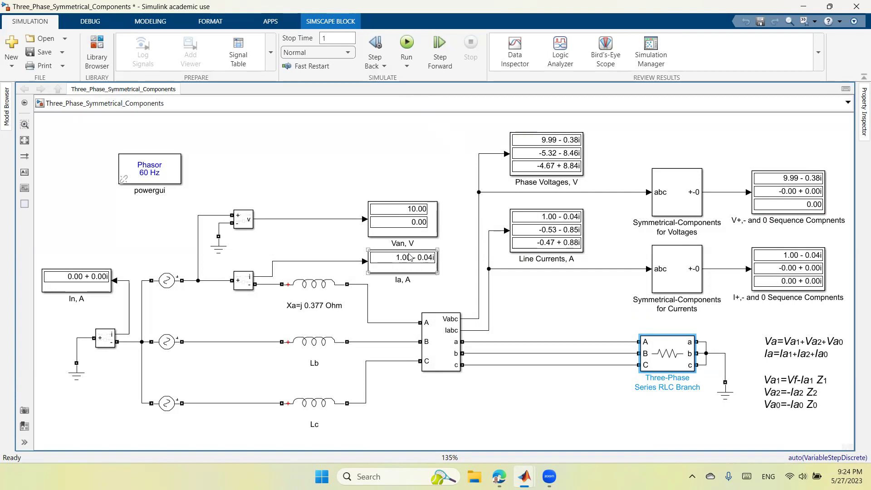
{"action": "left_click", "coordinate": [386, 248]}
{"action": "left_click", "coordinate": [435, 248]}
{"action": "left_click", "coordinate": [772, 265]}
{"action": "left_click", "coordinate": [776, 271]}
{"action": "left_click", "coordinate": [778, 362]}
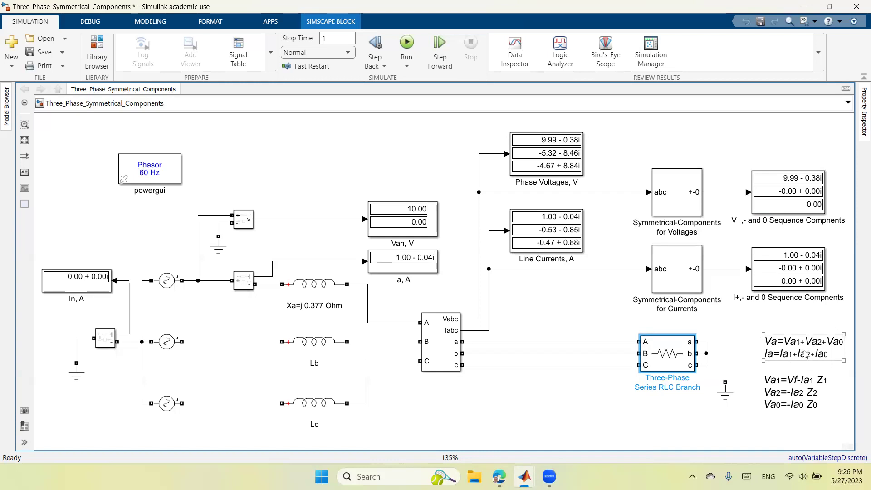
{"action": "left_click", "coordinate": [635, 405]}
{"action": "left_click", "coordinate": [573, 409]}
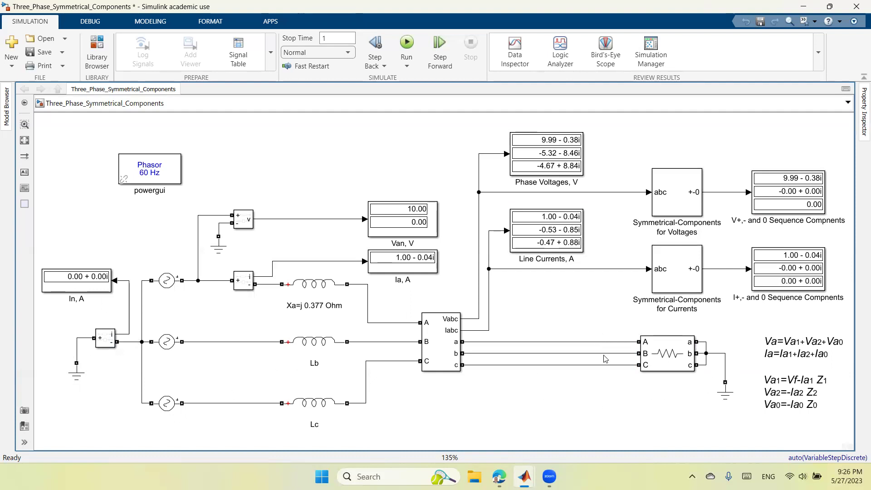
Set the resistance of the Three-Phase Series RLC Branch load to 0.00001 ohms and run the simulation
{"action": "left_click", "coordinate": [665, 354]}
{"action": "double_click", "coordinate": [665, 355]}
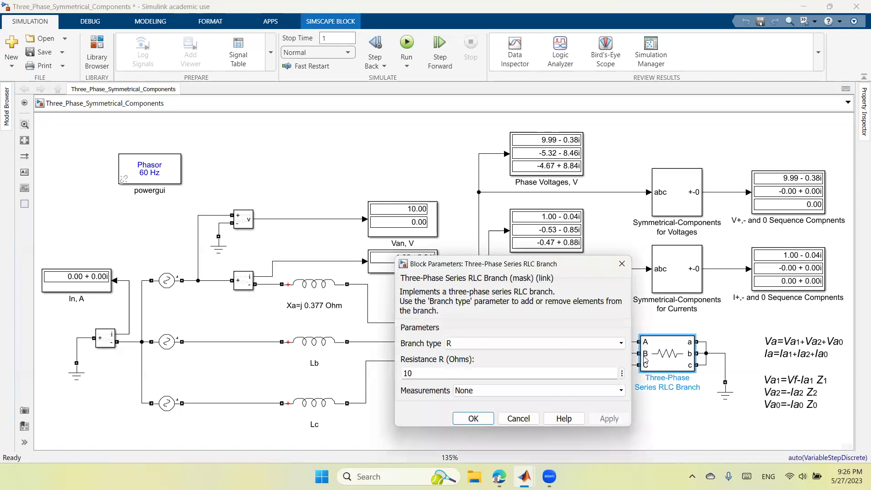
{"action": "double_click", "coordinate": [426, 372]}
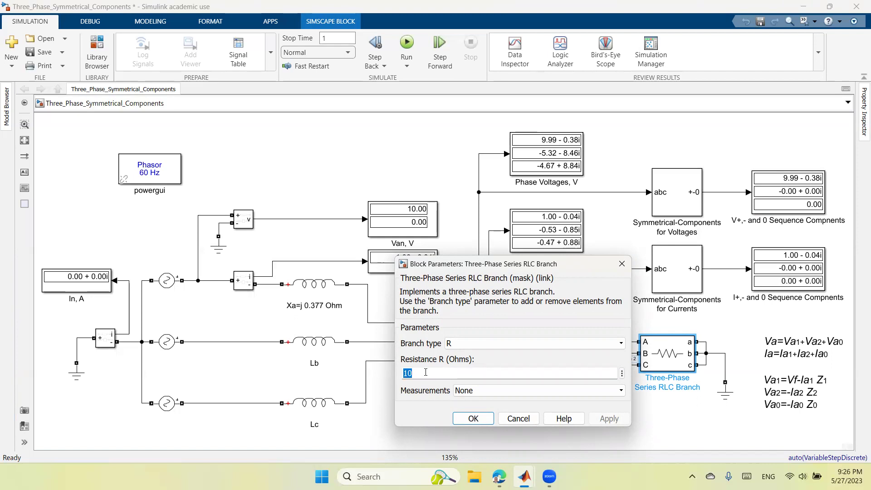
{"action": "type", "text": "0"}
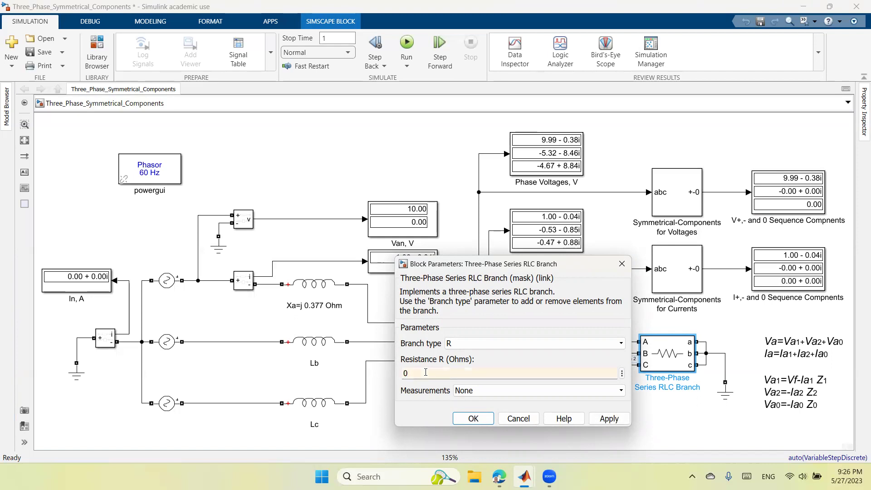
{"action": "type", "text": ".00001"}
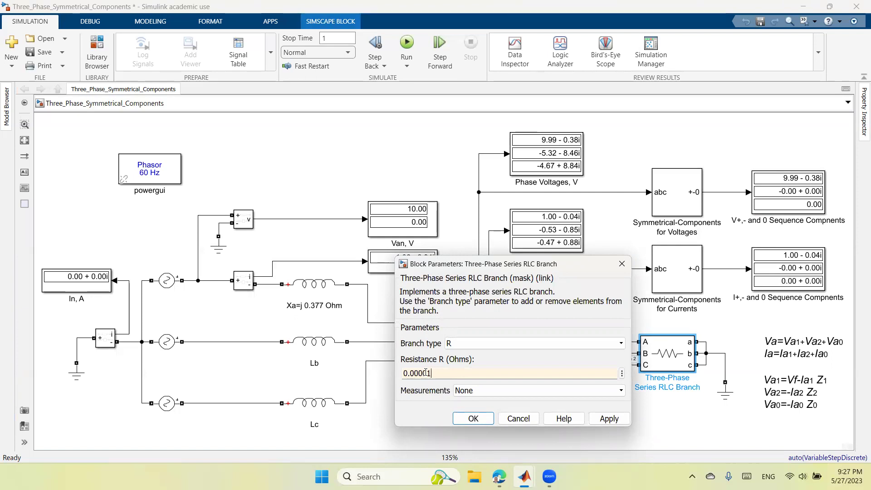
{"action": "left_click", "coordinate": [610, 418]}
{"action": "left_click", "coordinate": [473, 418]}
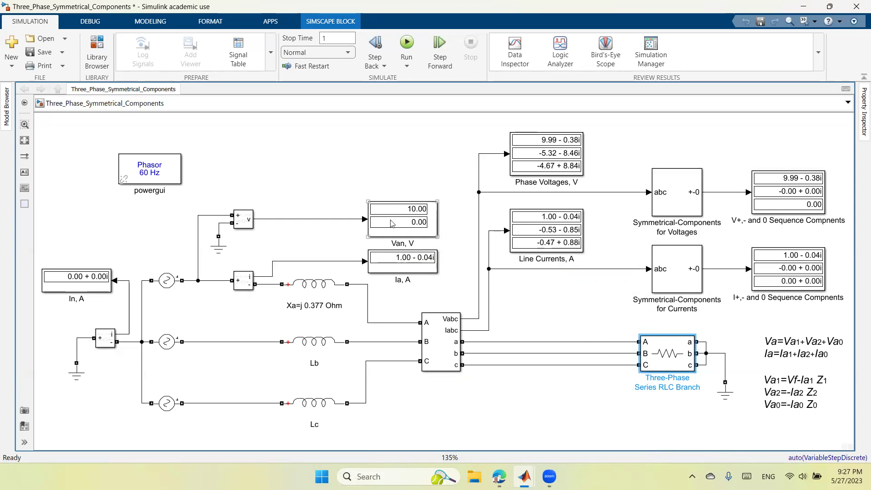
{"action": "left_click", "coordinate": [406, 54]}
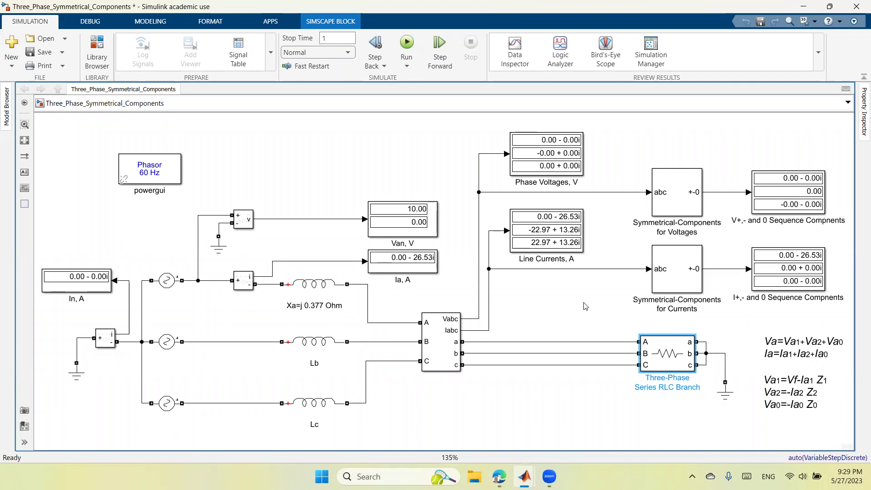
Set the resistance of the Three-Phase Series RLC Branch load to 1000000 ohms and rerun the simulation
{"action": "left_click_drag", "start_coordinate": [701, 348], "coordinate": [706, 353]}
{"action": "left_click", "coordinate": [509, 416]}
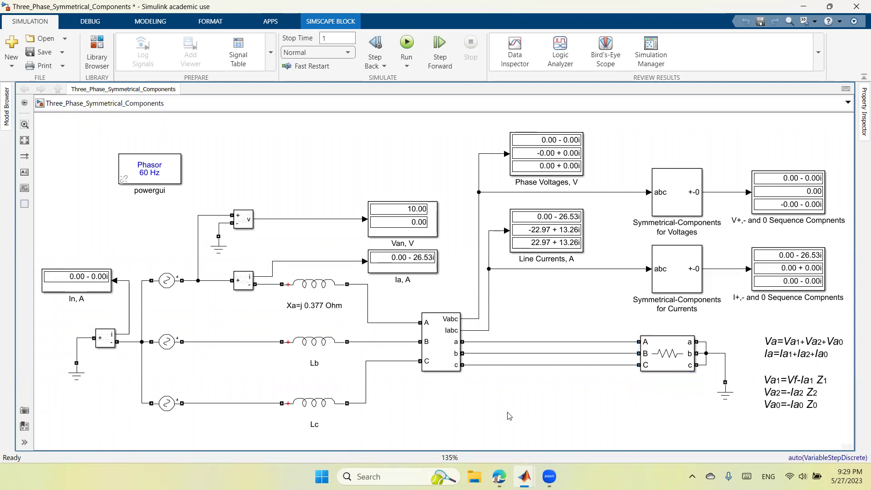
{"action": "double_click", "coordinate": [665, 357]}
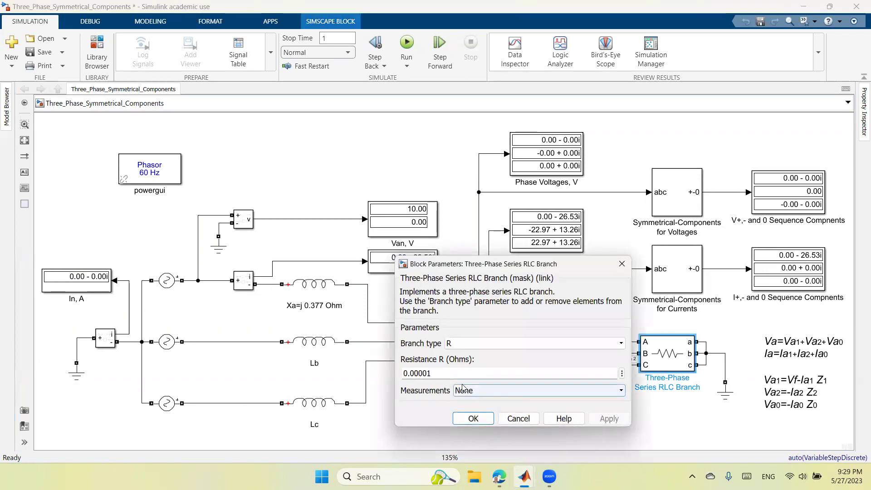
{"action": "double_click", "coordinate": [456, 373]}
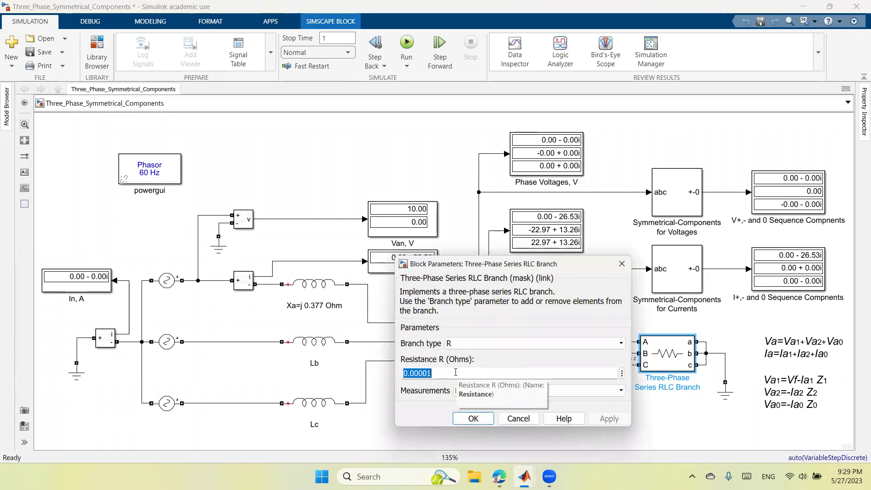
{"action": "type", "text": "10"}
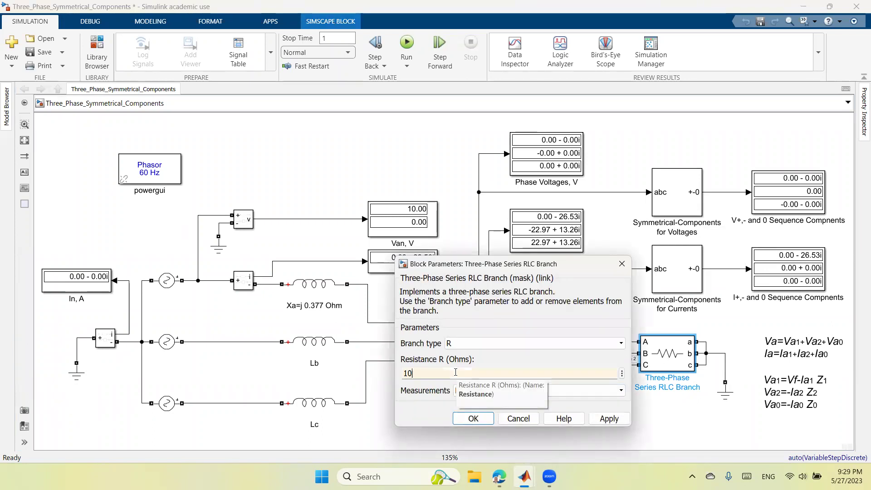
{"action": "type", "text": "0000"}
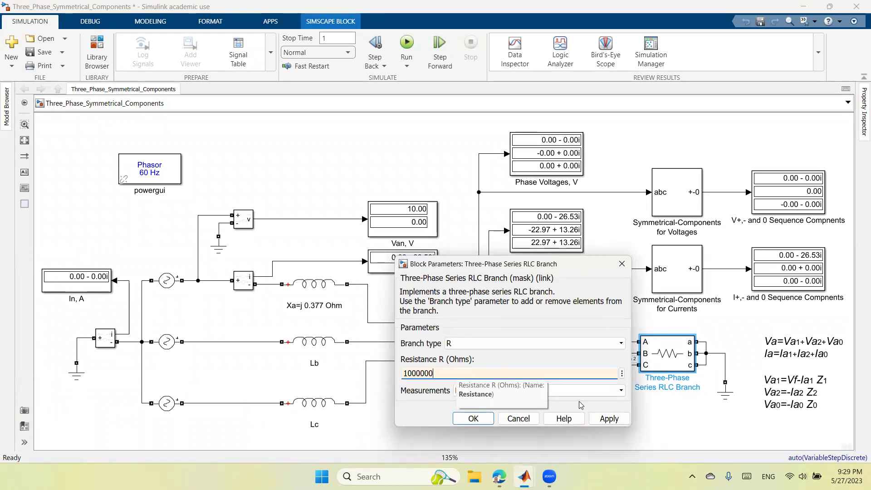
{"action": "left_click", "coordinate": [609, 417]}
{"action": "left_click", "coordinate": [473, 417]}
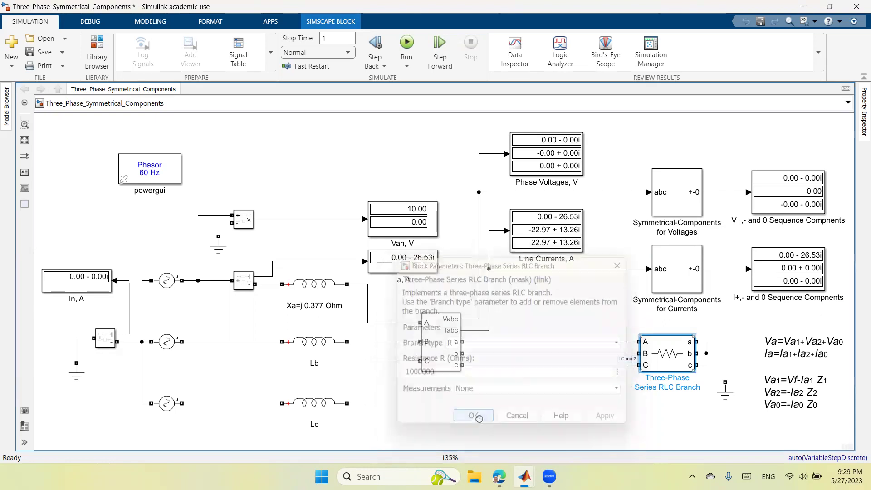
{"action": "left_click", "coordinate": [407, 43]}
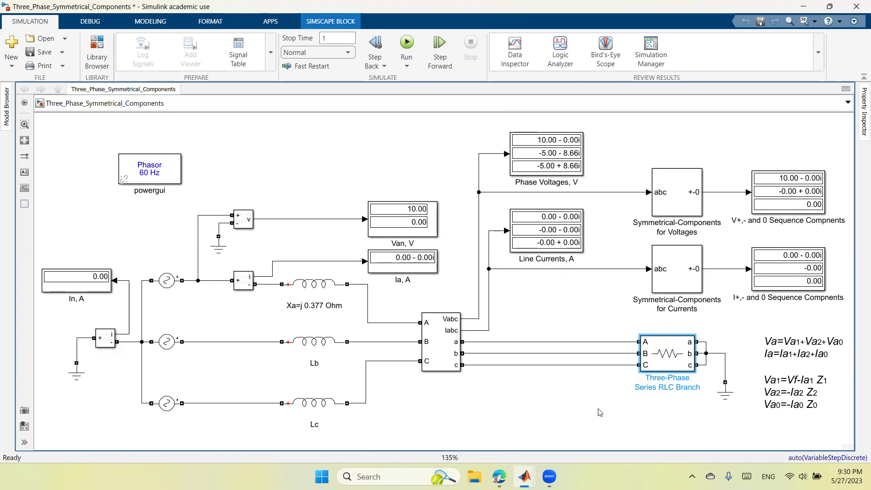
Duplicate the load's ground block and place the copy below the three phase lines, just before the RLC branch
{"action": "left_click", "coordinate": [540, 407]}
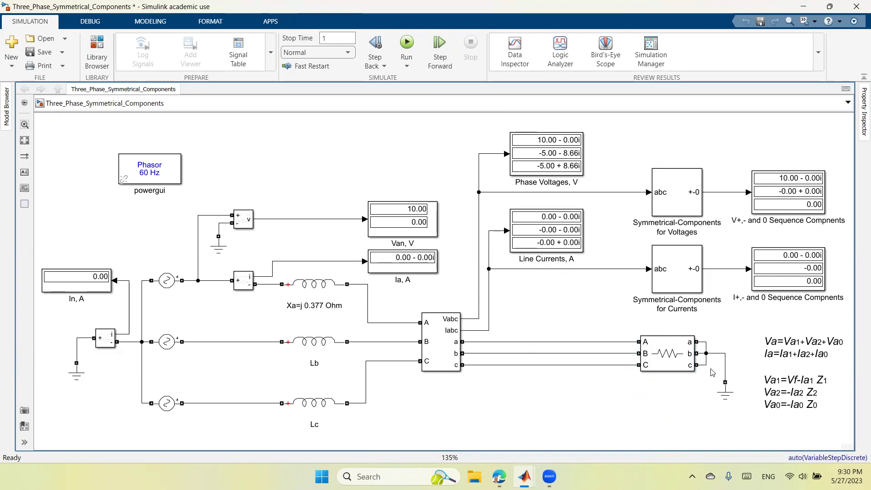
{"action": "left_click", "coordinate": [724, 386]}
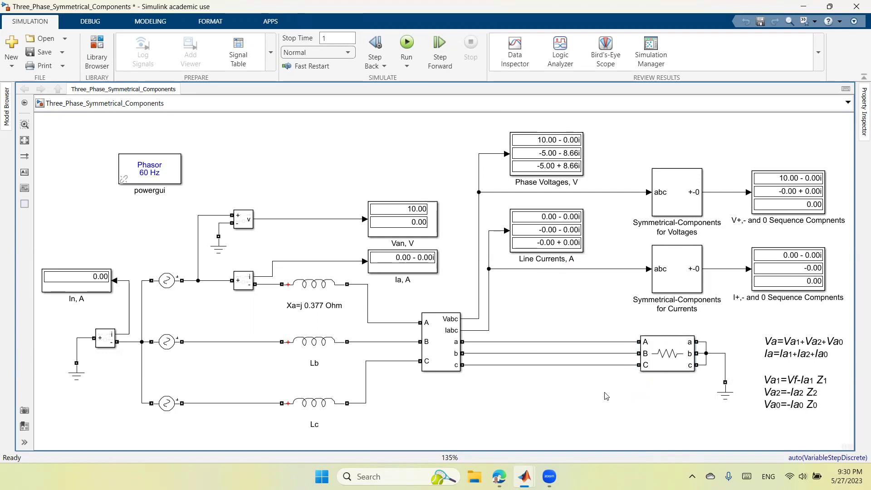
{"action": "left_click", "coordinate": [724, 397]}
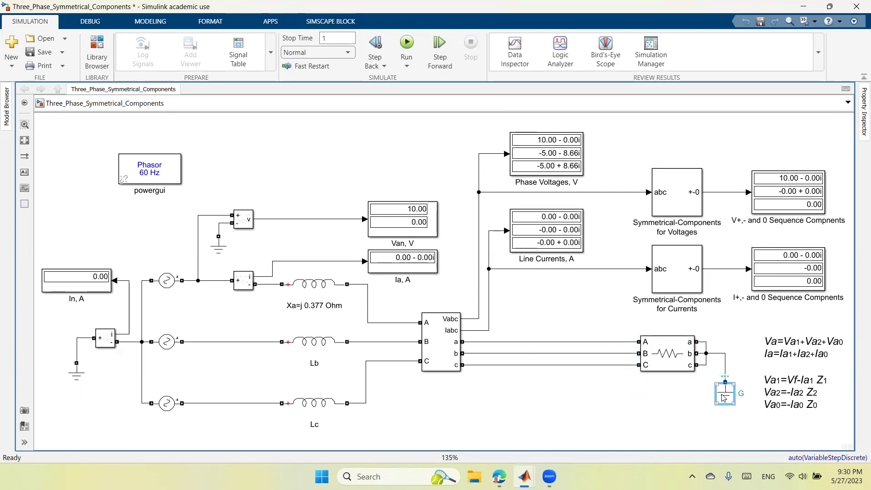
{"action": "right_click", "coordinate": [723, 397]}
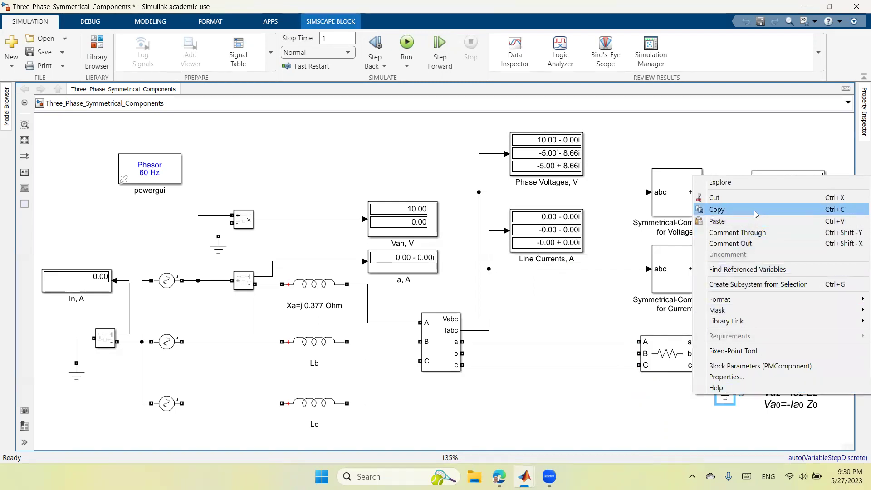
{"action": "left_click", "coordinate": [730, 210]}
{"action": "left_click", "coordinate": [572, 406]}
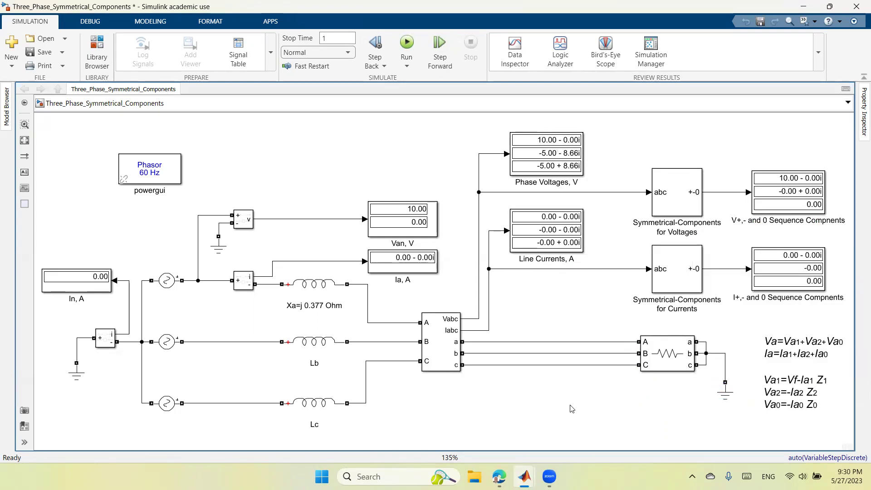
{"action": "right_click", "coordinate": [572, 407]}
{"action": "left_click", "coordinate": [594, 183]}
{"action": "left_click_drag", "start_coordinate": [584, 421], "coordinate": [615, 401]}
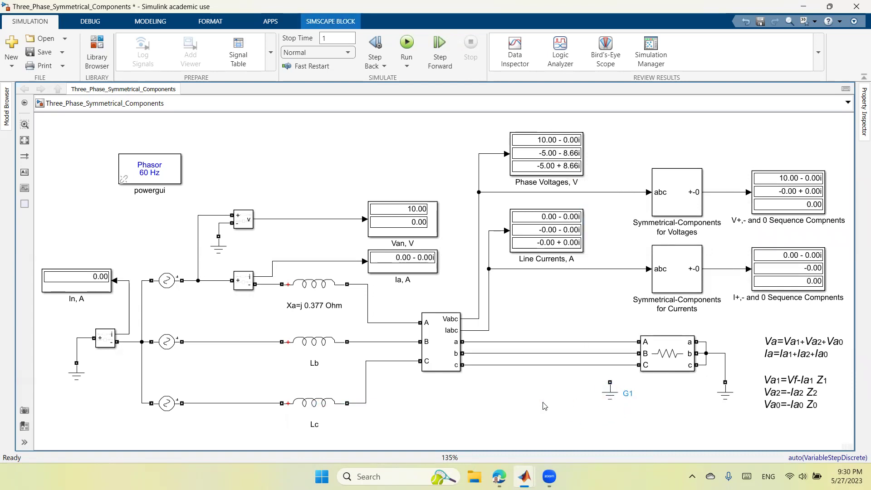
{"action": "left_click", "coordinate": [541, 420]}
Delete the phase a line to the load and connect output a of the Three-Phase V-I Measurement block to the new ground
{"action": "left_click", "coordinate": [602, 342]}
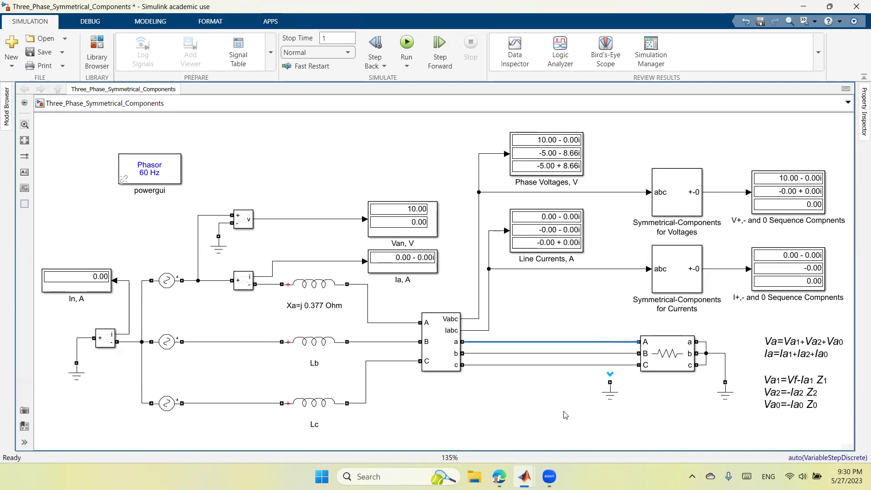
{"action": "key", "text": "Delete"}
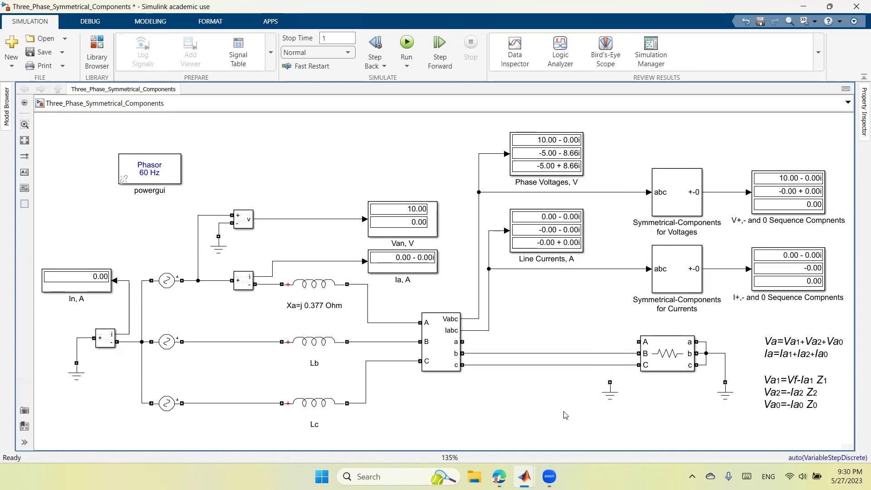
{"action": "left_click_drag", "start_coordinate": [462, 342], "coordinate": [610, 378]}
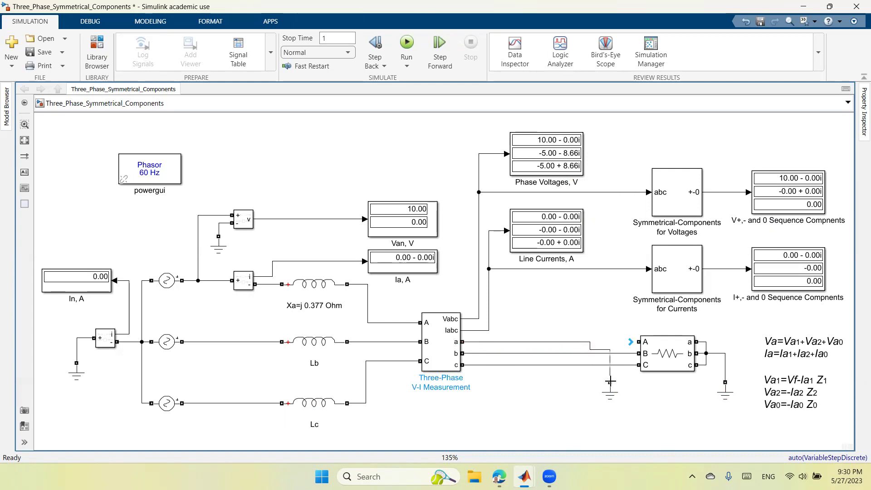
Straighten the phase a ground connection and join input A of the RLC branch load to its corner
{"action": "left_click", "coordinate": [602, 350]}
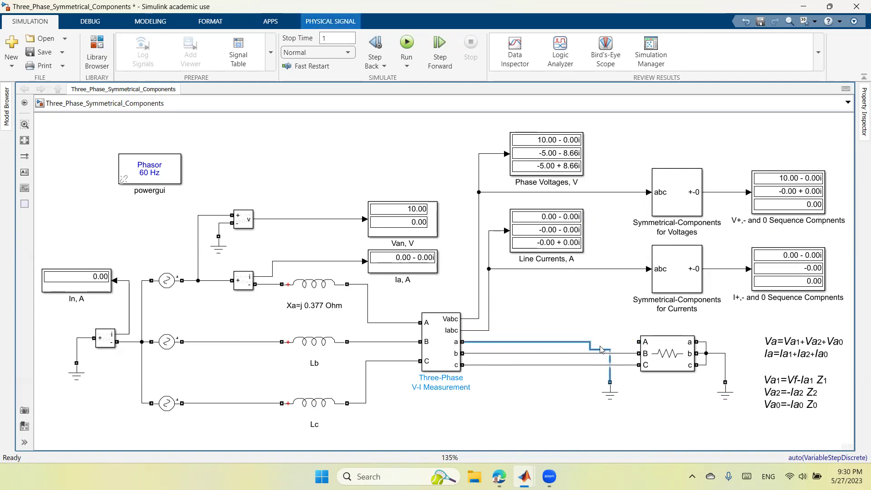
{"action": "left_click", "coordinate": [600, 341]}
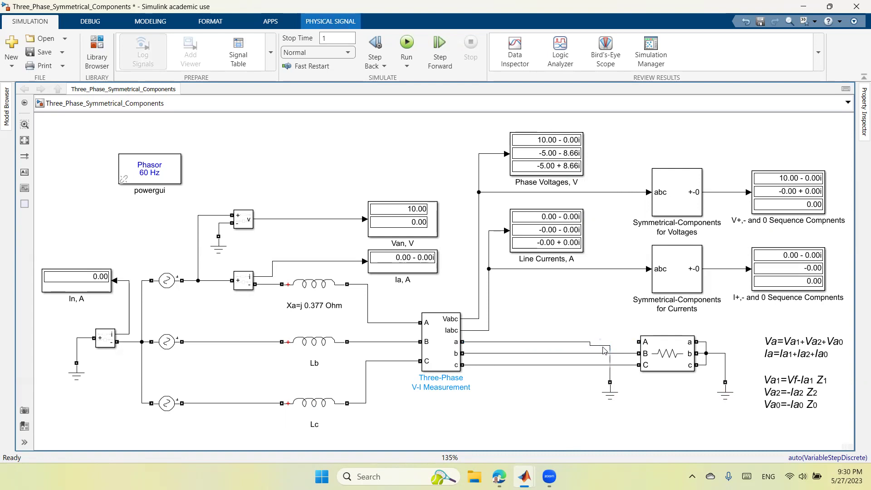
{"action": "left_click", "coordinate": [604, 350]}
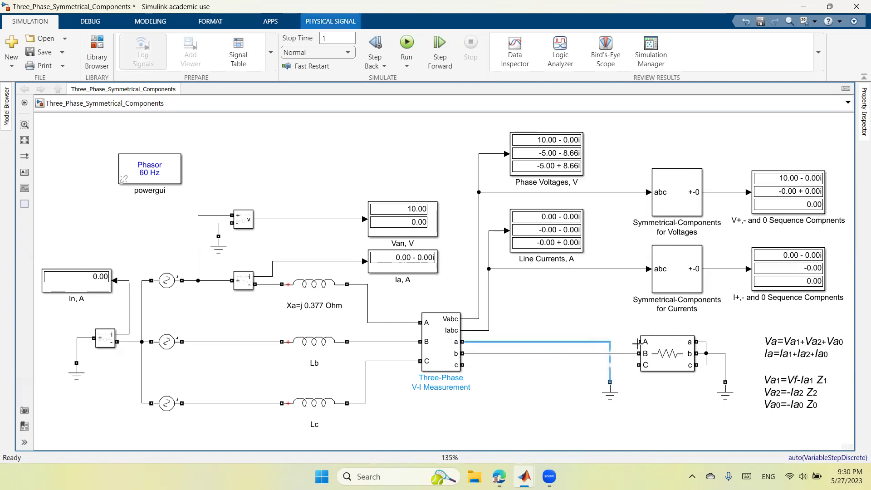
{"action": "left_click_drag", "start_coordinate": [638, 344], "coordinate": [609, 341]}
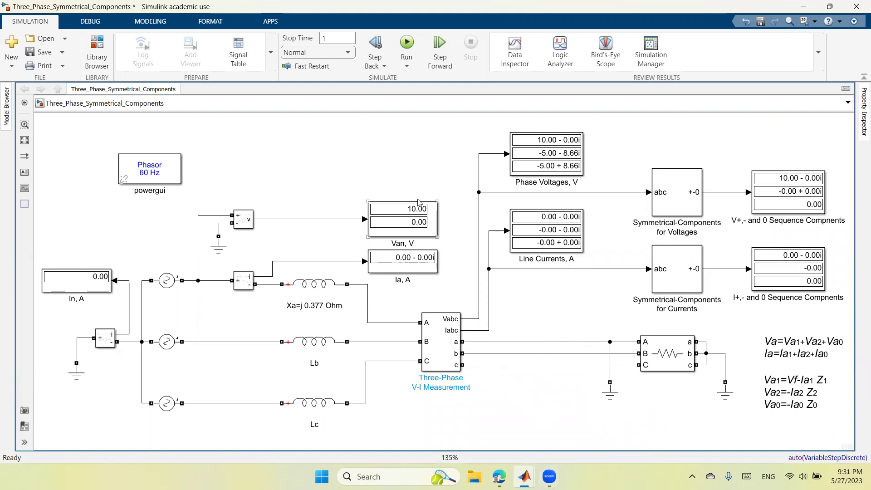
Run the simulation with phase a grounded and check the Van and Phase Voltages displays
{"action": "left_click", "coordinate": [407, 46]}
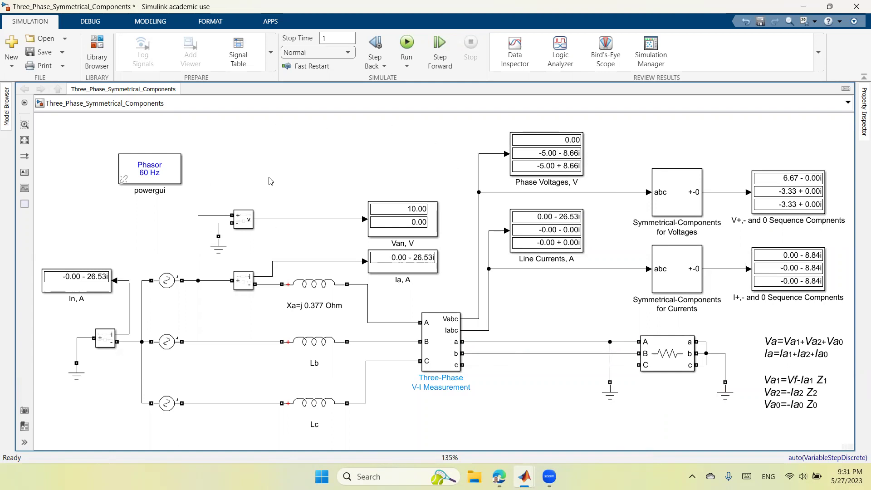
{"action": "left_click", "coordinate": [416, 205]}
{"action": "left_click", "coordinate": [206, 240]}
{"action": "left_click", "coordinate": [535, 137]}
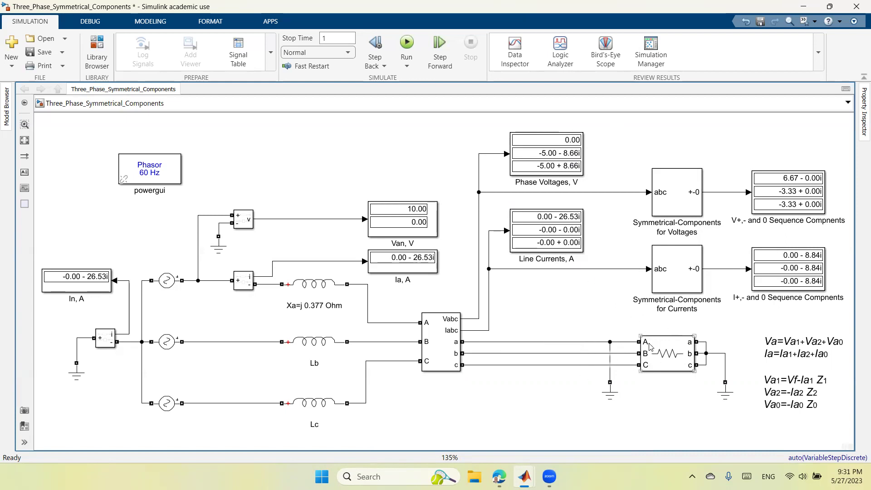
Compare the Line Currents, Ia, In and sequence component displays with the symmetrical component equations for the phase a fault
{"action": "left_click", "coordinate": [682, 343]}
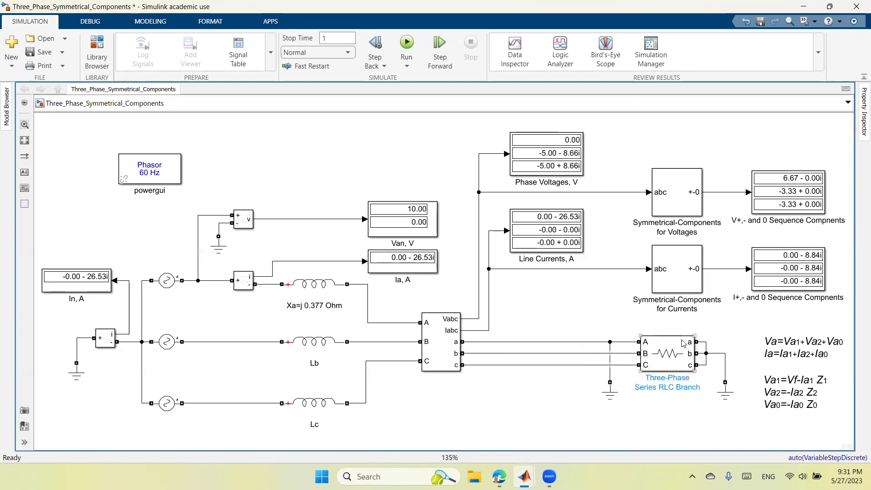
{"action": "left_click", "coordinate": [652, 332]}
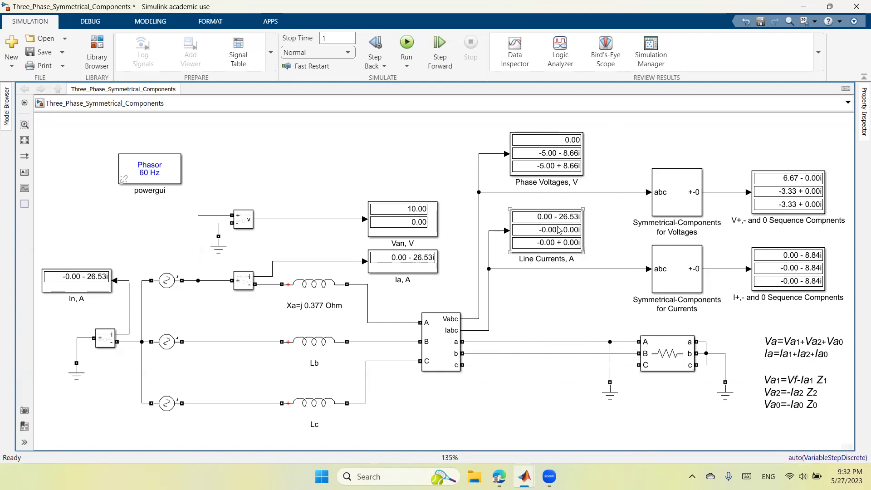
{"action": "left_click", "coordinate": [540, 225]}
{"action": "left_click", "coordinate": [334, 313]}
{"action": "left_click", "coordinate": [772, 341]}
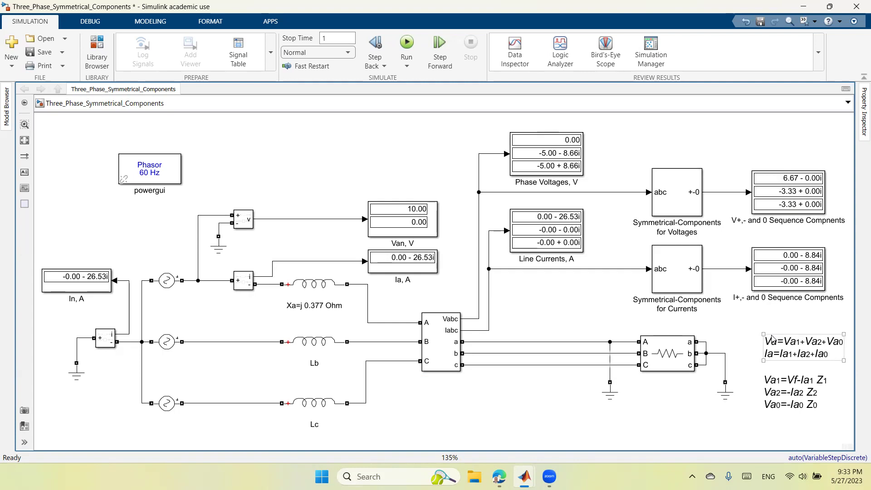
{"action": "left_click", "coordinate": [719, 383]}
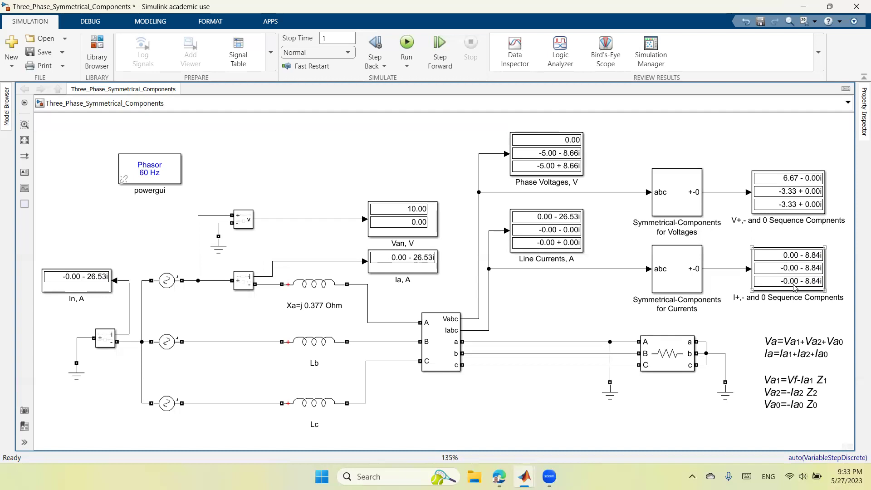
{"action": "left_click", "coordinate": [550, 238]}
{"action": "left_click", "coordinate": [405, 252]}
{"action": "left_click", "coordinate": [95, 278]}
{"action": "left_click", "coordinate": [565, 226]}
Move the fault to phase b by rerouting its line through the fault ground and deleting the ground's link to phase a
{"action": "left_click", "coordinate": [571, 354]}
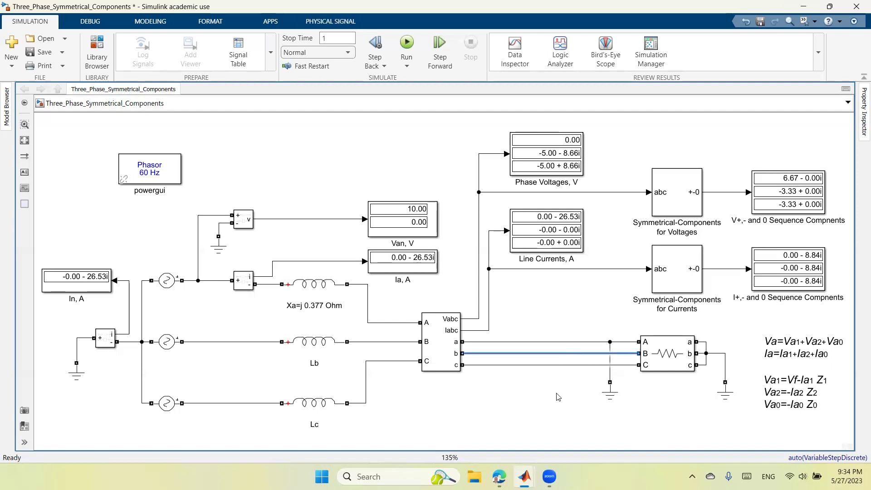
{"action": "left_click", "coordinate": [558, 397]}
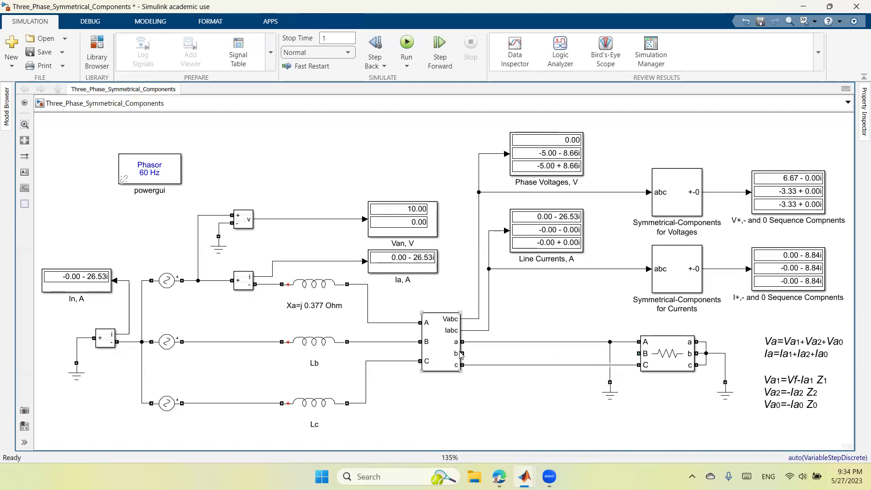
{"action": "left_click_drag", "start_coordinate": [463, 353], "coordinate": [610, 353]}
{"action": "left_click_drag", "start_coordinate": [638, 353], "coordinate": [613, 353]}
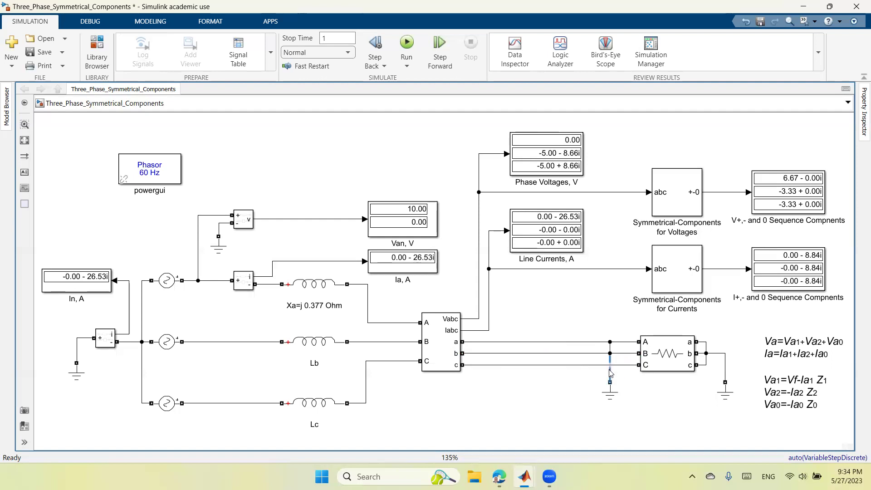
{"action": "left_click", "coordinate": [609, 373]}
{"action": "left_click", "coordinate": [610, 348]}
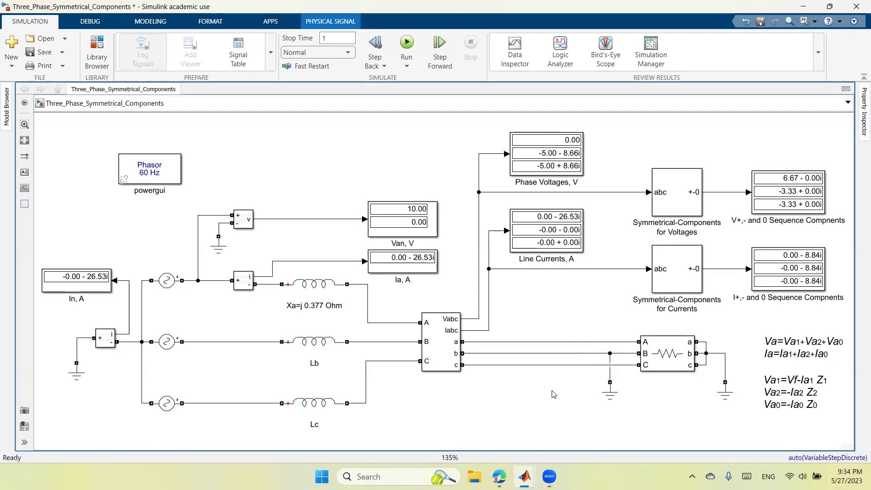
Delete the phase c line and reconnect output c and load input C through the fault ground connection
{"action": "left_click", "coordinate": [601, 365]}
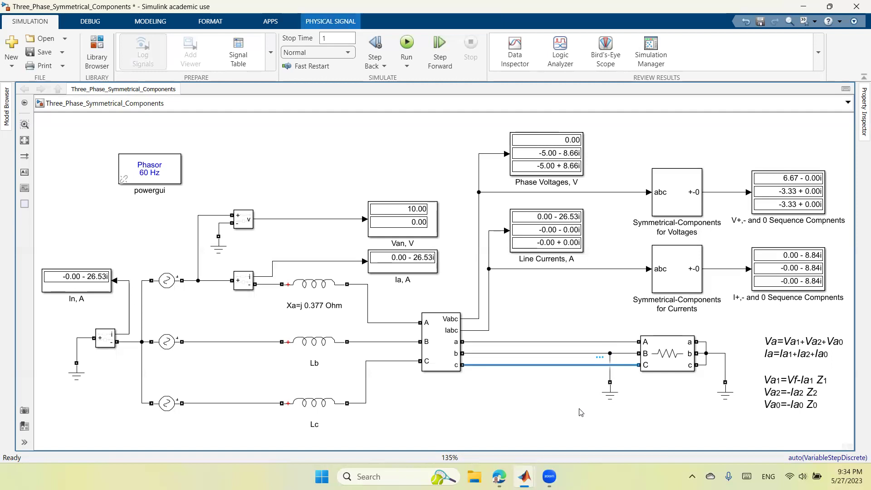
{"action": "key", "text": "Delete"}
{"action": "left_click", "coordinate": [457, 366]}
{"action": "left_click_drag", "start_coordinate": [457, 365], "coordinate": [610, 365]}
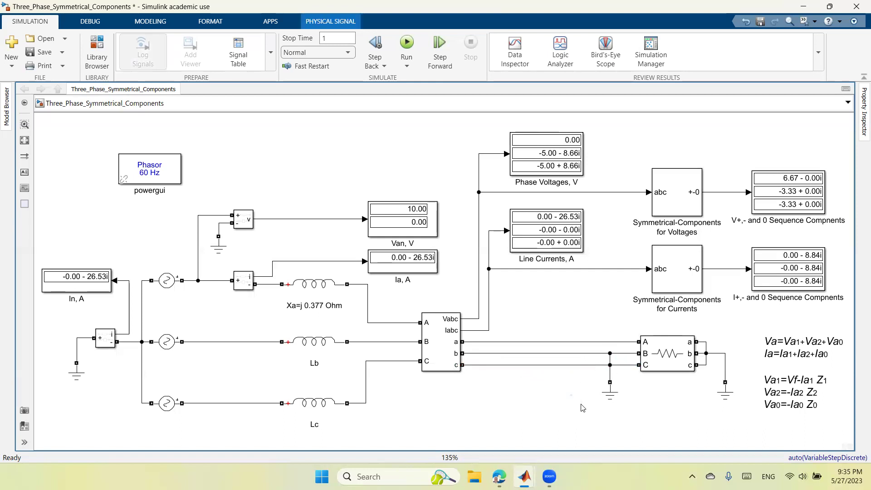
{"action": "left_click", "coordinate": [678, 417]}
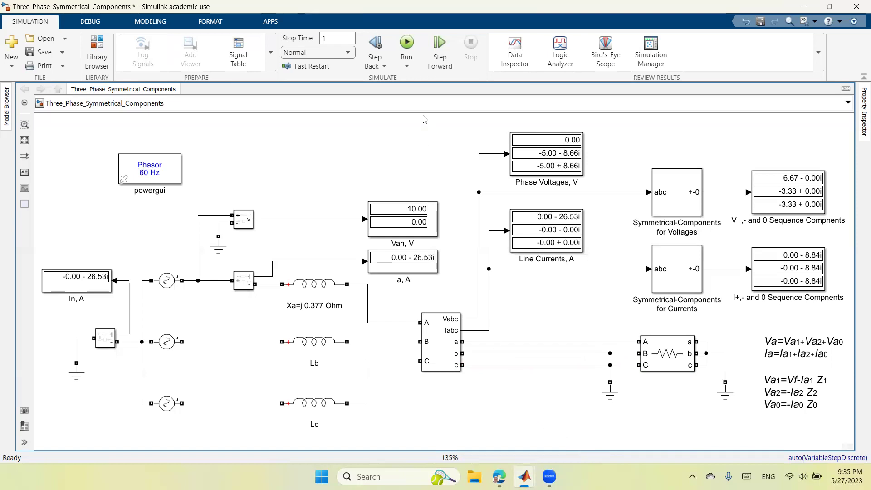
Run the simulation with phases b and c grounded and check the Van, Ia and Phase Voltages displays
{"action": "left_click", "coordinate": [401, 43]}
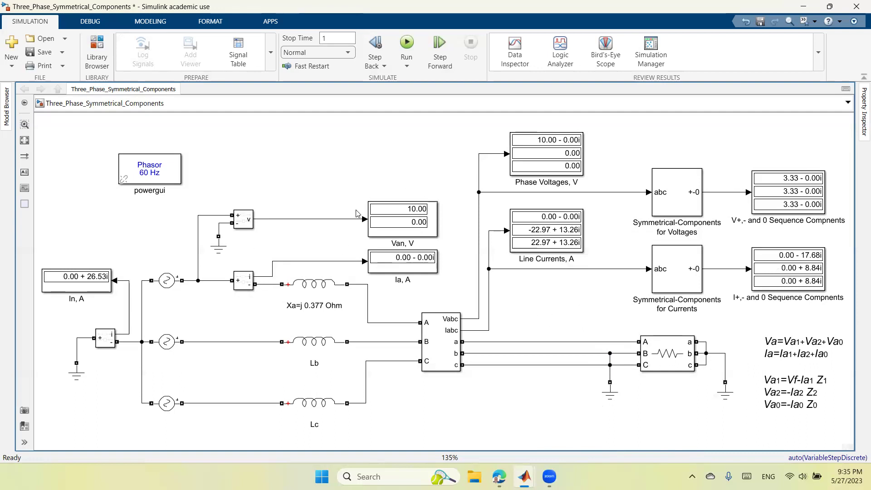
{"action": "left_click", "coordinate": [401, 216]}
{"action": "left_click", "coordinate": [431, 262]}
{"action": "left_click", "coordinate": [555, 174]}
{"action": "left_click", "coordinate": [572, 168]}
Trace the fault current through the ground and compare the Line Currents display with the neutral current In
{"action": "left_click", "coordinate": [610, 388]}
{"action": "left_click", "coordinate": [612, 375]}
{"action": "left_click", "coordinate": [558, 226]}
{"action": "left_click", "coordinate": [561, 291]}
{"action": "left_click", "coordinate": [536, 234]}
{"action": "left_click", "coordinate": [551, 374]}
{"action": "left_click", "coordinate": [524, 233]}
{"action": "left_click", "coordinate": [520, 353]}
{"action": "left_click", "coordinate": [63, 288]}
{"action": "left_click", "coordinate": [552, 241]}
{"action": "left_click", "coordinate": [399, 287]}
{"action": "left_click", "coordinate": [560, 250]}
{"action": "left_click", "coordinate": [555, 275]}
{"action": "left_click", "coordinate": [89, 289]}
{"action": "left_click", "coordinate": [579, 243]}
Compare the Phase Voltages display with the voltage sequence components for the double line-to-ground fault
{"action": "left_click", "coordinate": [529, 145]}
{"action": "left_click", "coordinate": [799, 148]}
{"action": "left_click", "coordinate": [778, 196]}
{"action": "left_click", "coordinate": [558, 145]}
{"action": "left_click", "coordinate": [786, 183]}
{"action": "left_click", "coordinate": [676, 179]}
{"action": "left_click", "coordinate": [780, 188]}
{"action": "left_click", "coordinate": [543, 147]}
Compare the Line Currents display with the current sequence components and the Ia equation for the double line-to-ground fault
{"action": "left_click", "coordinate": [572, 228]}
{"action": "left_click", "coordinate": [816, 311]}
{"action": "left_click", "coordinate": [550, 221]}
{"action": "left_click", "coordinate": [809, 267]}
{"action": "left_click", "coordinate": [558, 220]}
{"action": "left_click", "coordinate": [770, 358]}
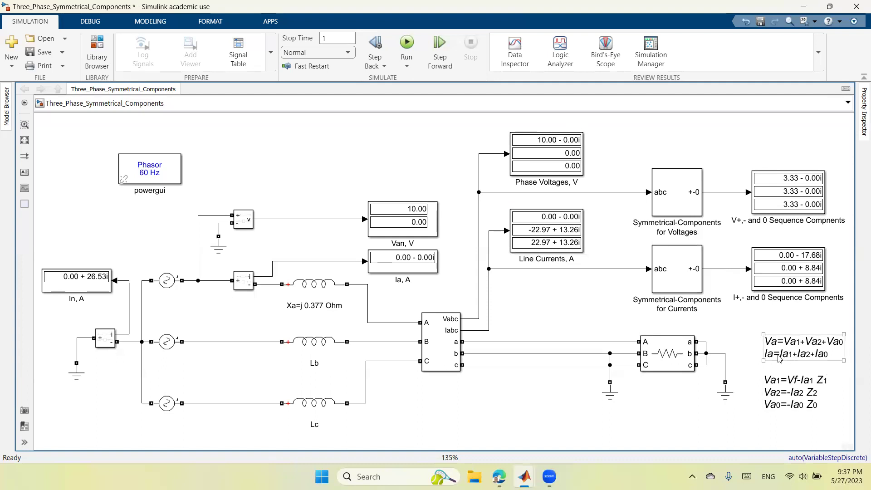
{"action": "left_click", "coordinate": [780, 282]}
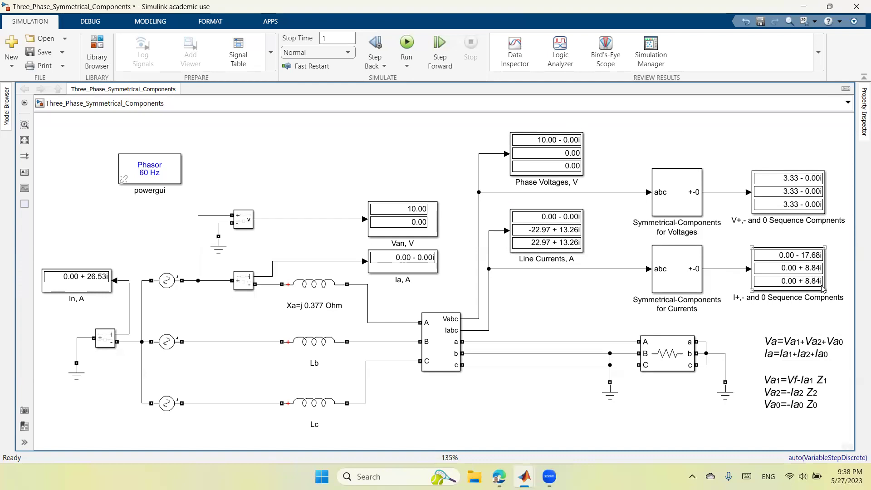
{"action": "left_click", "coordinate": [566, 240]}
{"action": "left_click", "coordinate": [579, 201]}
{"action": "left_click", "coordinate": [783, 289]}
{"action": "left_click", "coordinate": [610, 286]}
{"action": "left_click", "coordinate": [531, 232]}
{"action": "left_click", "coordinate": [604, 281]}
{"action": "left_click", "coordinate": [715, 402]}
{"action": "left_click", "coordinate": [796, 277]}
{"action": "left_click", "coordinate": [685, 412]}
Delete the fault ground and its dangling line, keeping phases b and c shorted, and rerun the simulation
{"action": "left_click", "coordinate": [610, 393]}
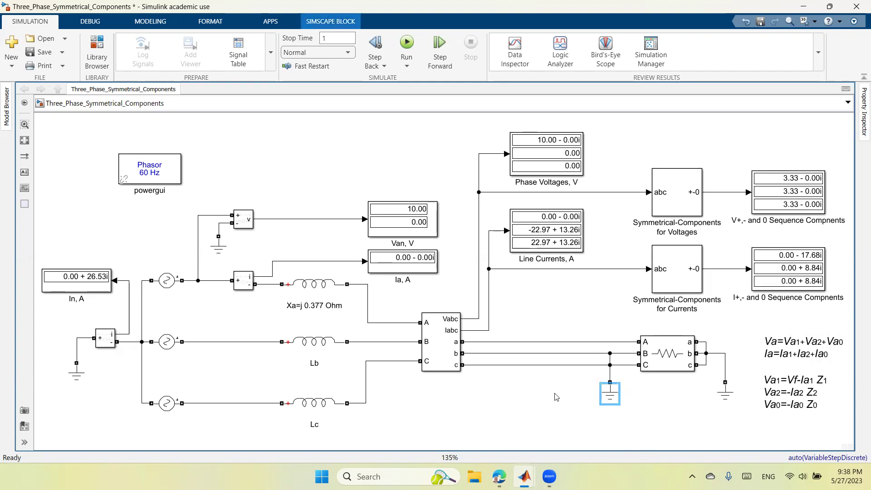
{"action": "key", "text": "Delete"}
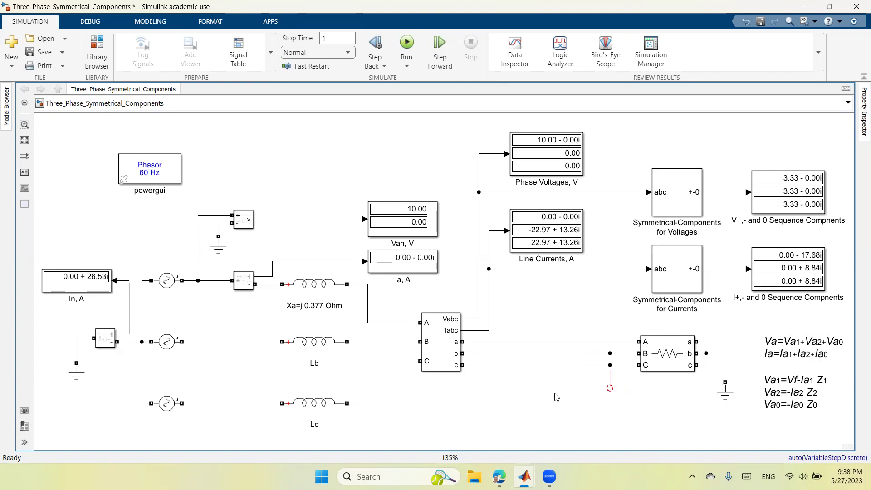
{"action": "left_click", "coordinate": [610, 383]}
{"action": "key", "text": "Delete"}
{"action": "left_click", "coordinate": [406, 43]}
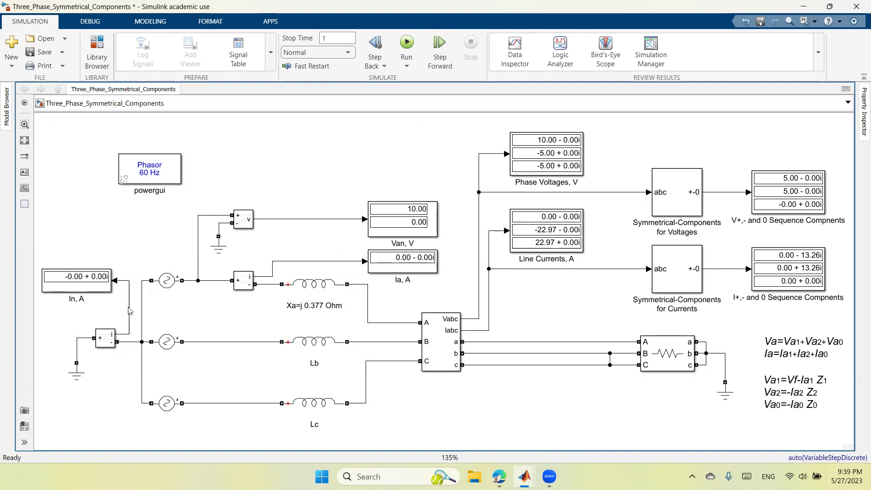
Examine the neutral current, the phase sources and the line currents for the line-to-line fault between phases b and c
{"action": "left_click", "coordinate": [78, 297]}
{"action": "left_click", "coordinate": [75, 332]}
{"action": "left_click", "coordinate": [176, 283]}
{"action": "left_click", "coordinate": [191, 275]}
{"action": "left_click", "coordinate": [655, 369]}
{"action": "left_click", "coordinate": [636, 361]}
{"action": "left_click", "coordinate": [167, 399]}
{"action": "left_click", "coordinate": [343, 333]}
{"action": "left_click", "coordinate": [167, 405]}
{"action": "left_click", "coordinate": [151, 389]}
{"action": "left_click", "coordinate": [679, 348]}
{"action": "left_click", "coordinate": [545, 232]}
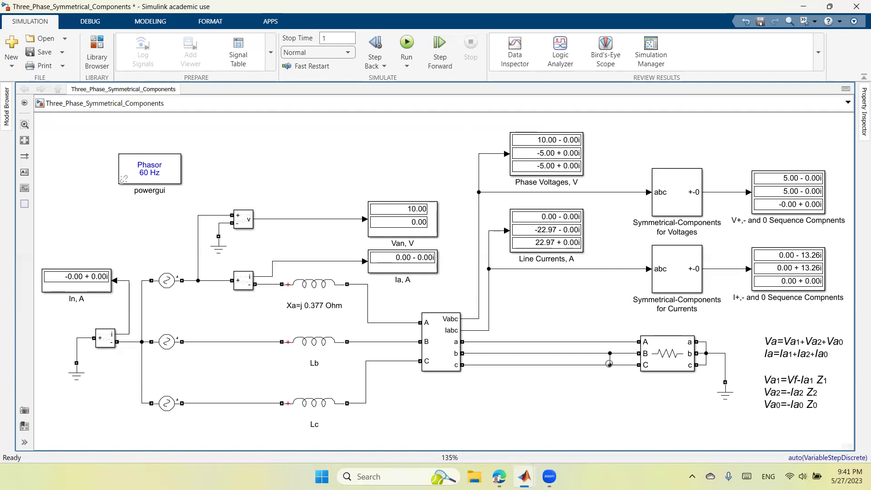
Compare the Phase Voltages display with the voltage and current sequence components for the line-to-line fault
{"action": "left_click", "coordinate": [539, 175]}
{"action": "left_click", "coordinate": [792, 176]}
{"action": "left_click", "coordinate": [642, 200]}
{"action": "left_click", "coordinate": [781, 175]}
{"action": "left_click", "coordinate": [539, 135]}
{"action": "left_click", "coordinate": [793, 208]}
{"action": "left_click", "coordinate": [801, 281]}
{"action": "left_click", "coordinate": [754, 336]}
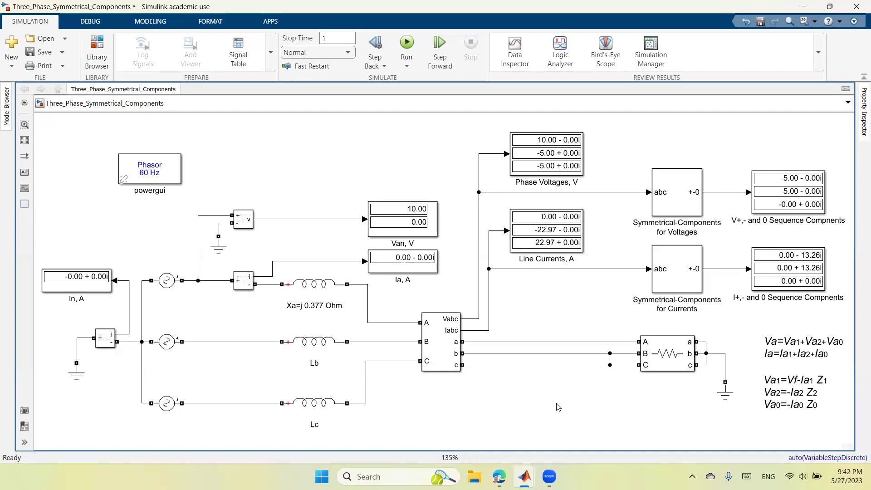
Delete the connection shorting phases b and c and rerun the simulation
{"action": "left_click", "coordinate": [610, 360]}
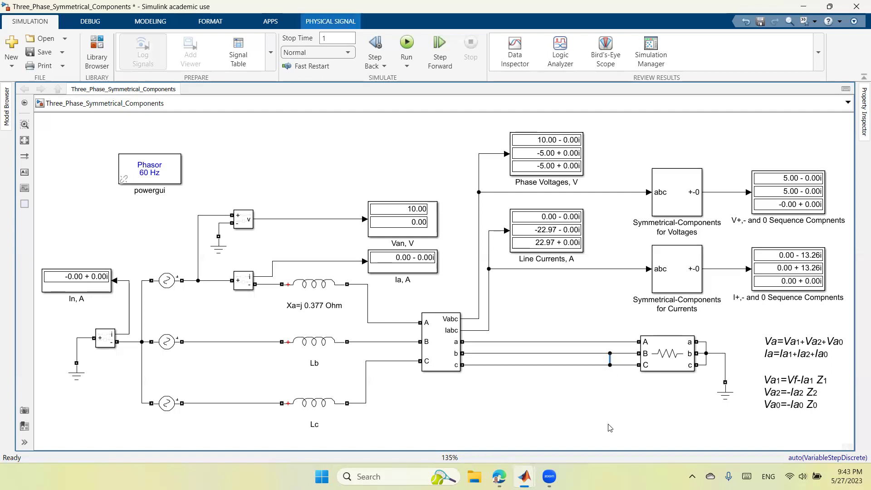
{"action": "left_click", "coordinate": [609, 428]}
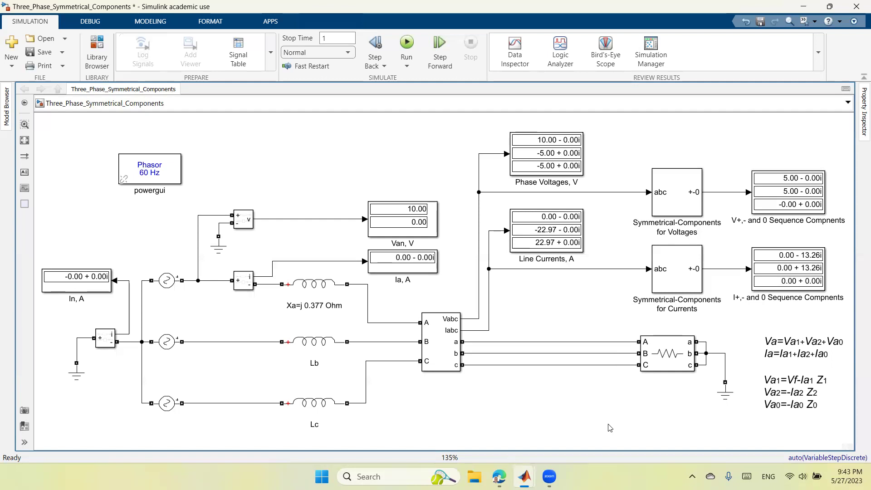
{"action": "left_click", "coordinate": [406, 43]}
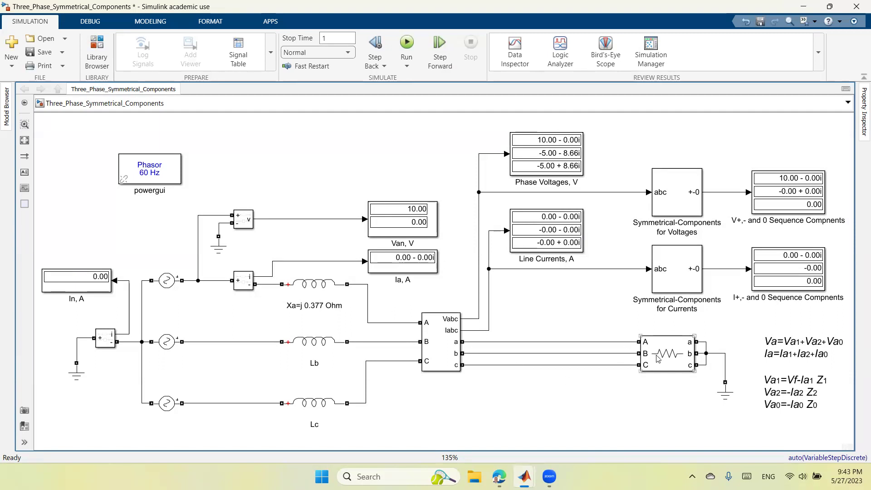
Set the resistance of the Three-Phase Series RLC Branch load to 1 ohm and rerun the simulation
{"action": "left_click", "coordinate": [679, 354]}
{"action": "double_click", "coordinate": [680, 354]}
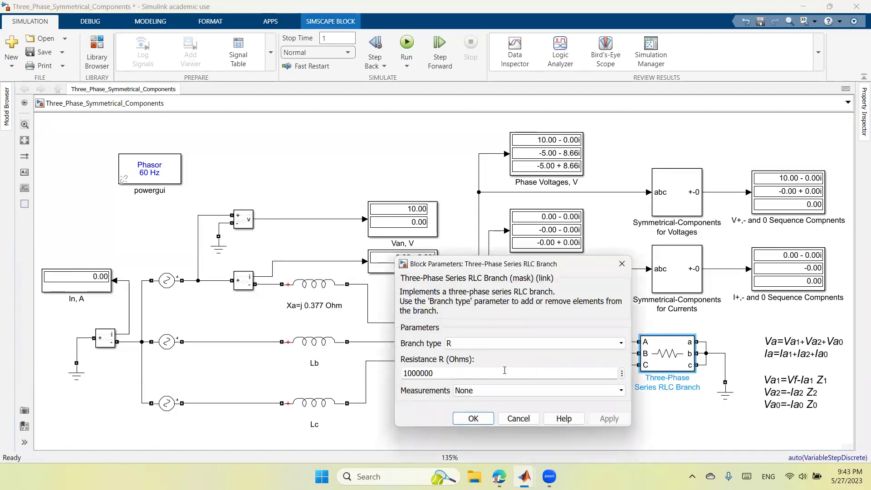
{"action": "double_click", "coordinate": [457, 372]}
{"action": "type", "text": "1"}
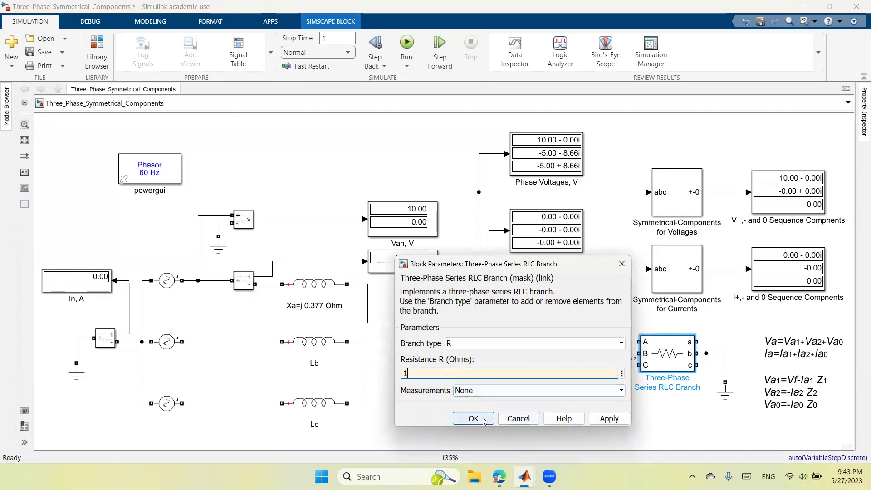
{"action": "left_click", "coordinate": [616, 421]}
{"action": "left_click", "coordinate": [485, 422]}
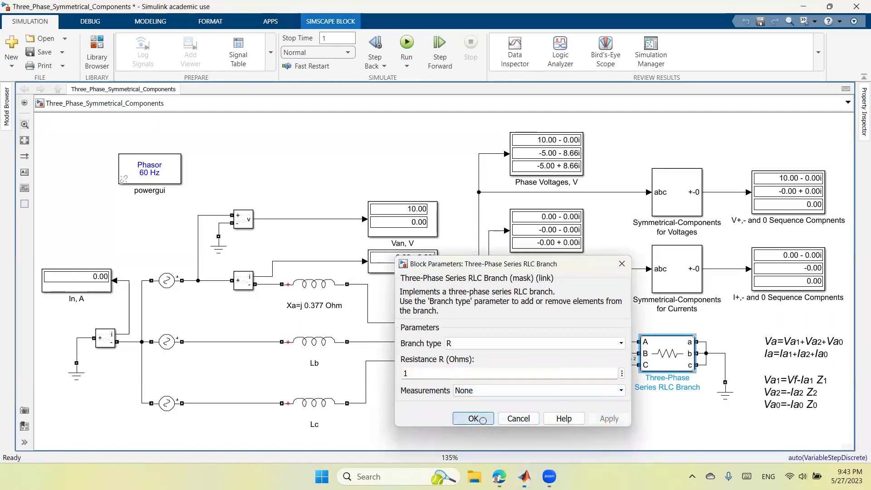
{"action": "left_click", "coordinate": [406, 66]}
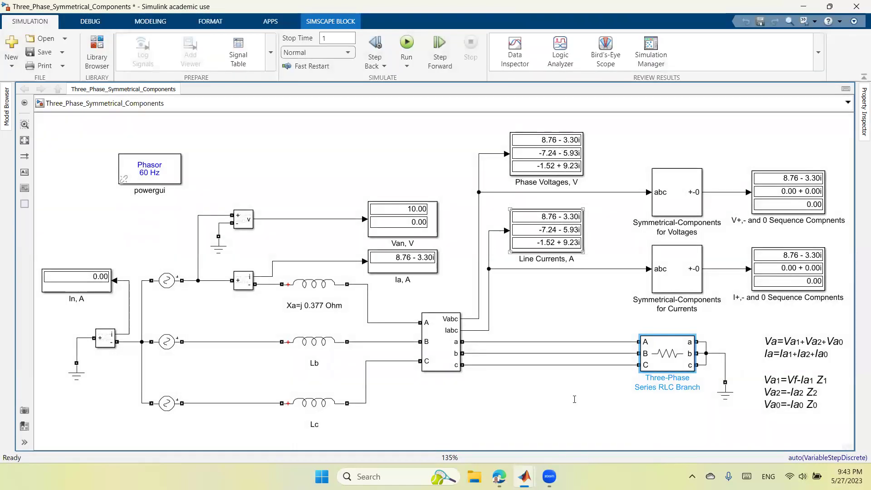
Check the voltage and current sequence component displays for the balanced 1 ohm load
{"action": "left_click", "coordinate": [783, 193]}
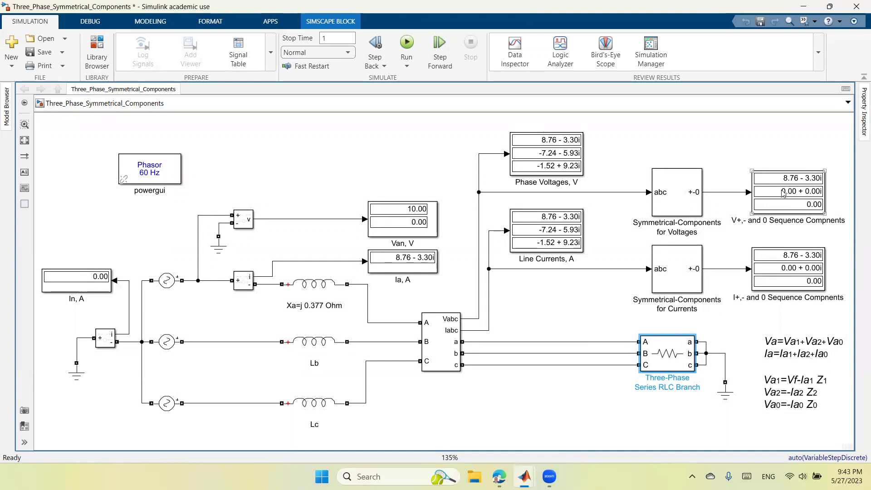
{"action": "left_click", "coordinate": [797, 268]}
{"action": "left_click", "coordinate": [778, 192]}
{"action": "left_click", "coordinate": [832, 198]}
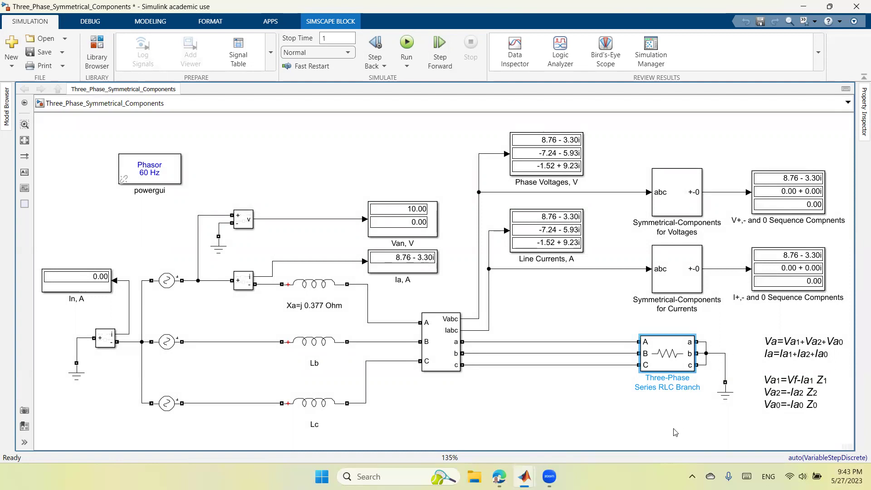